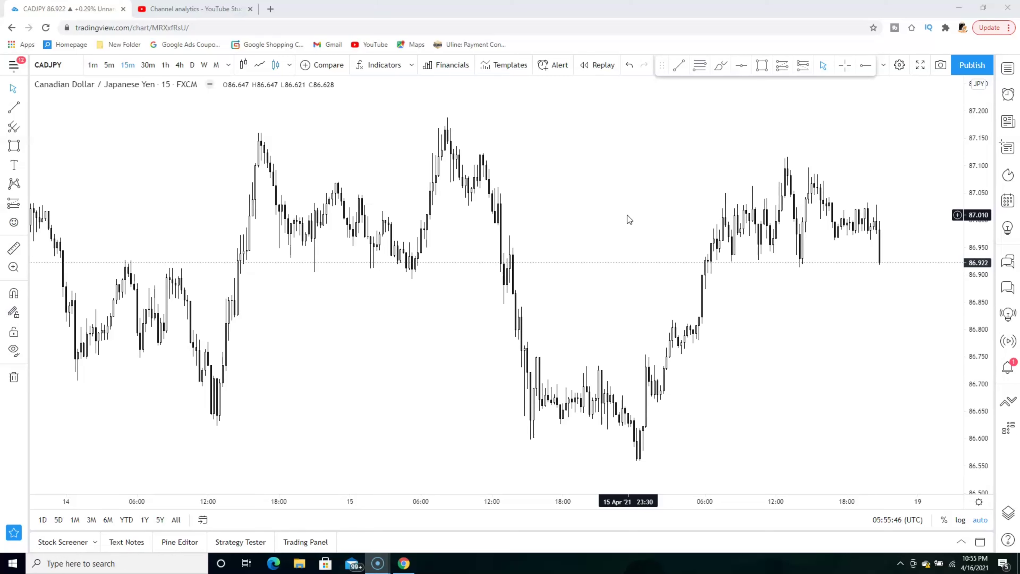
- Add two Moving Average Exponential indicators to the CADJPY 15-minute chart
left_click(846, 65)
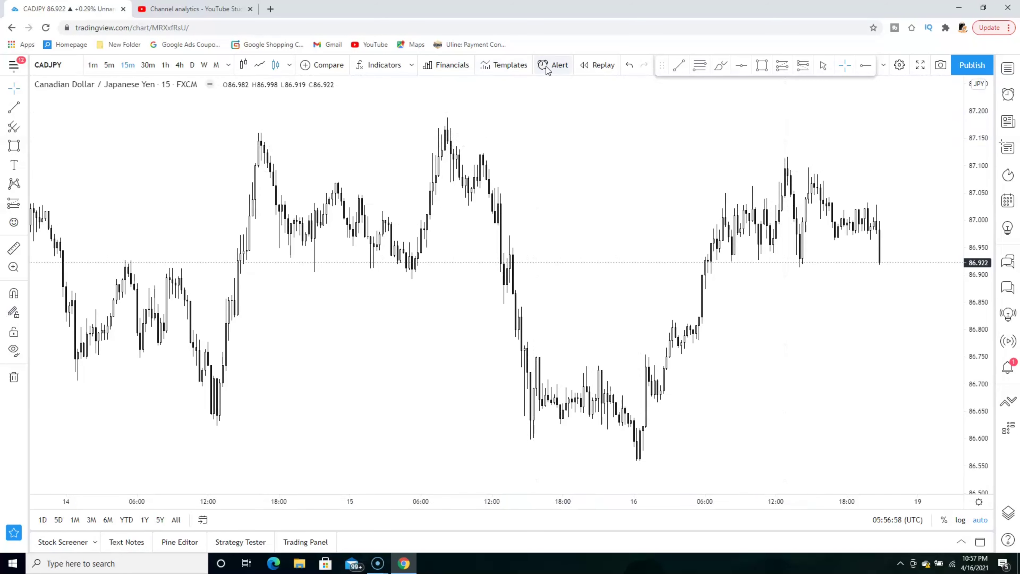
left_click(379, 66)
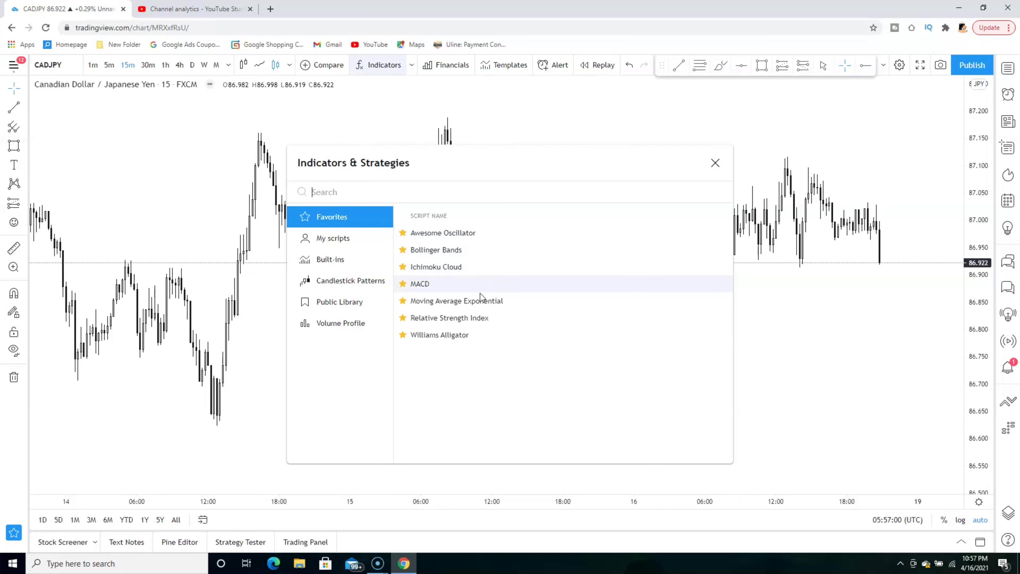
left_click(453, 301)
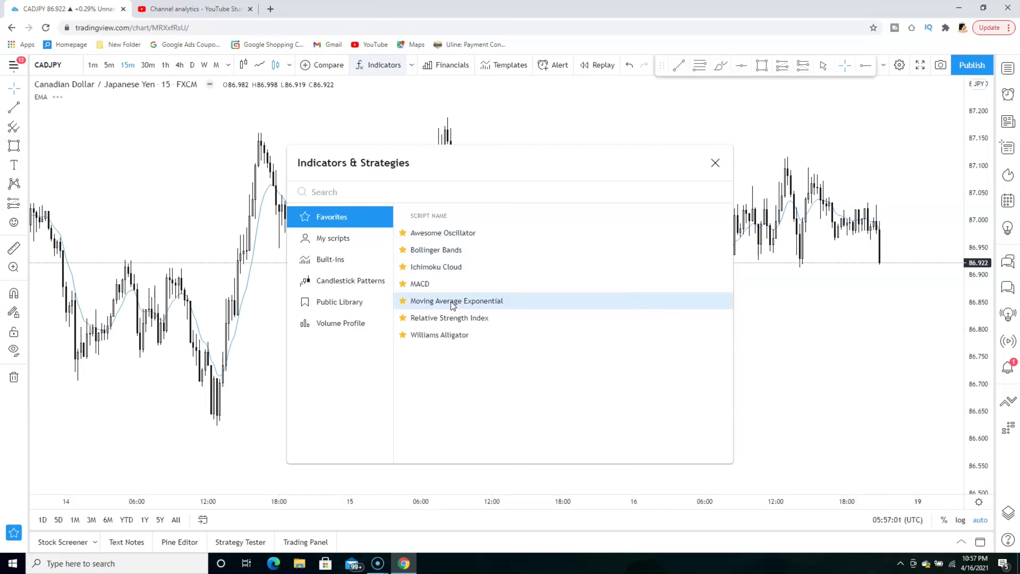
left_click(453, 302)
key("Escape")
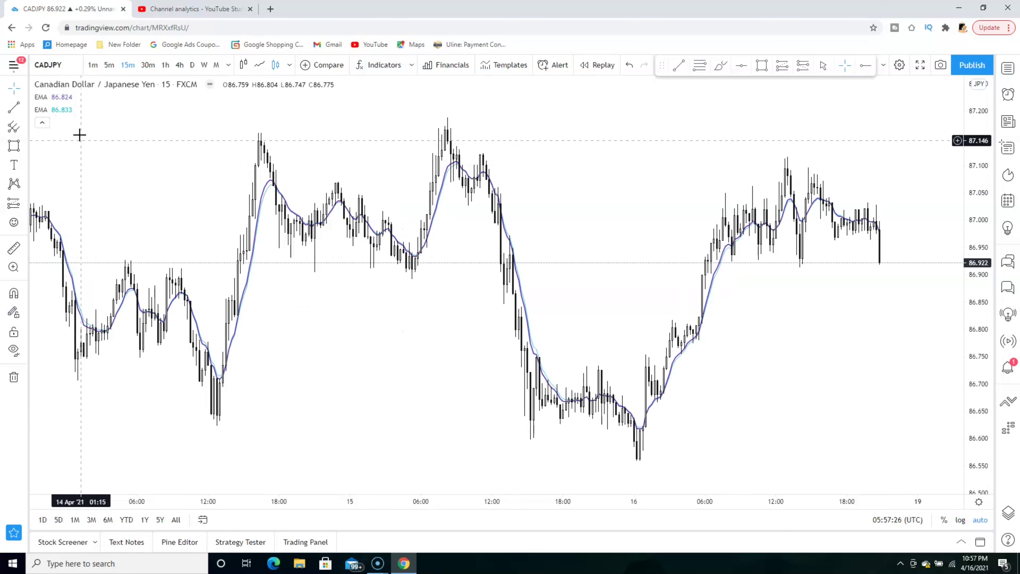
- Change the second EMA's line to pink-red and set it to the second-thinnest line thickness
left_click(72, 110)
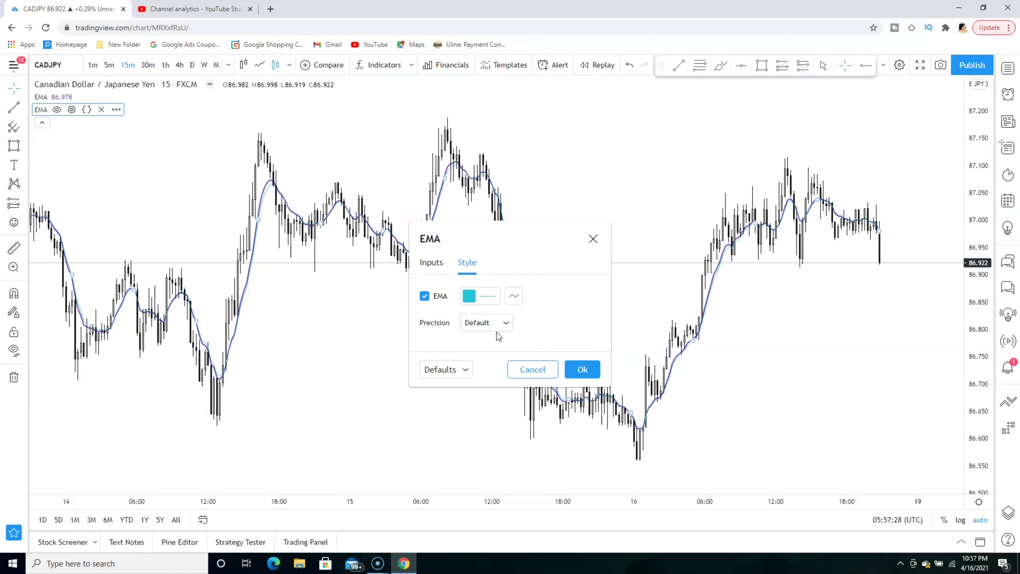
left_click(470, 297)
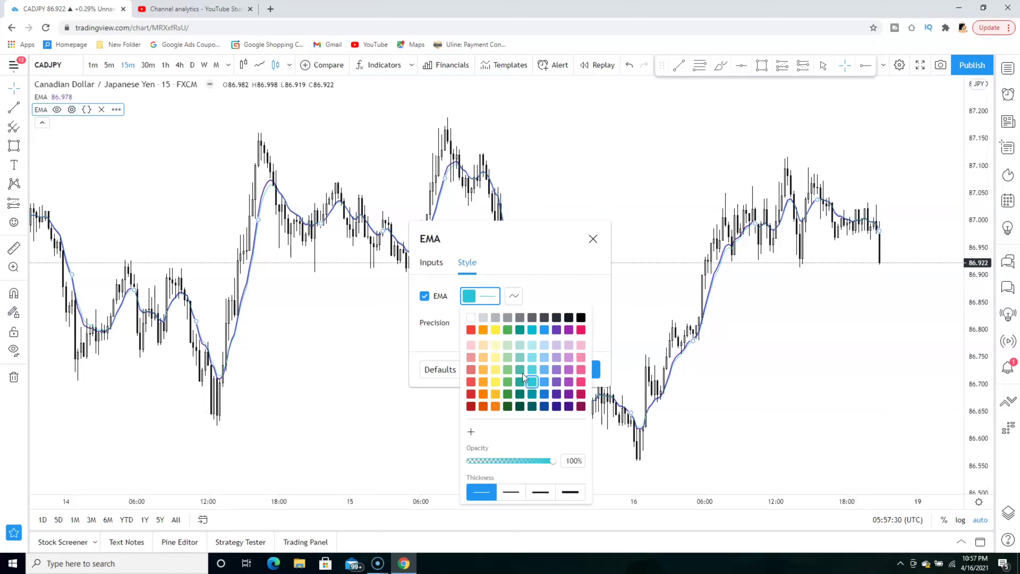
left_click(581, 330)
left_click(511, 493)
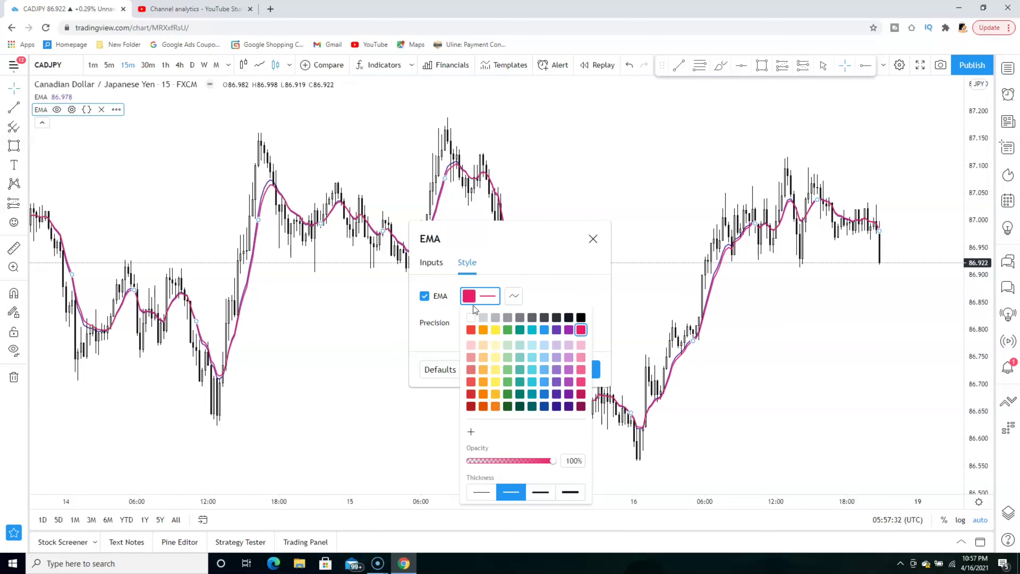
- Increase the second EMA's length so it forms a slower average, and apply its settings
left_click(431, 263)
left_click(473, 327)
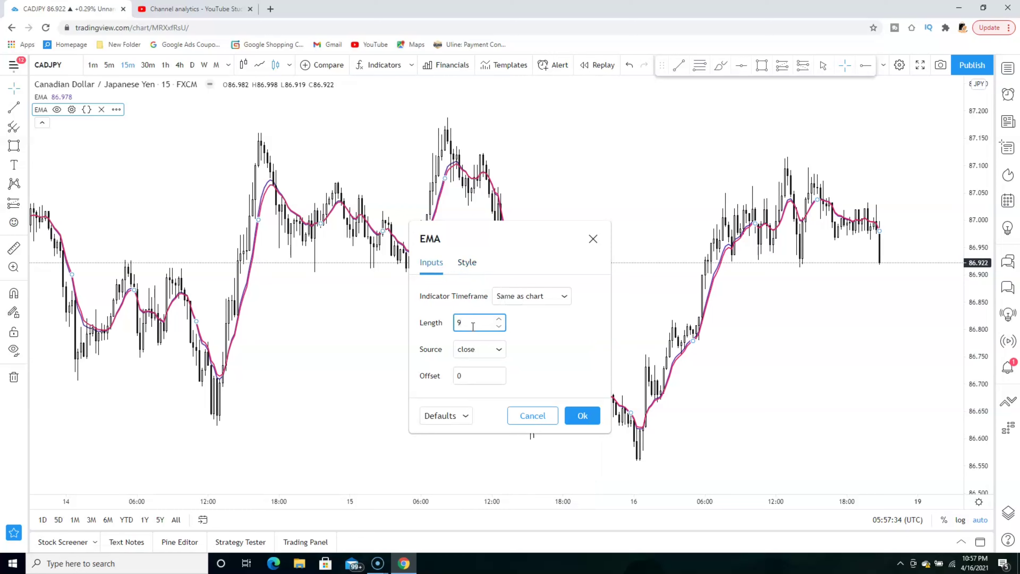
left_click(467, 263)
left_click(485, 295)
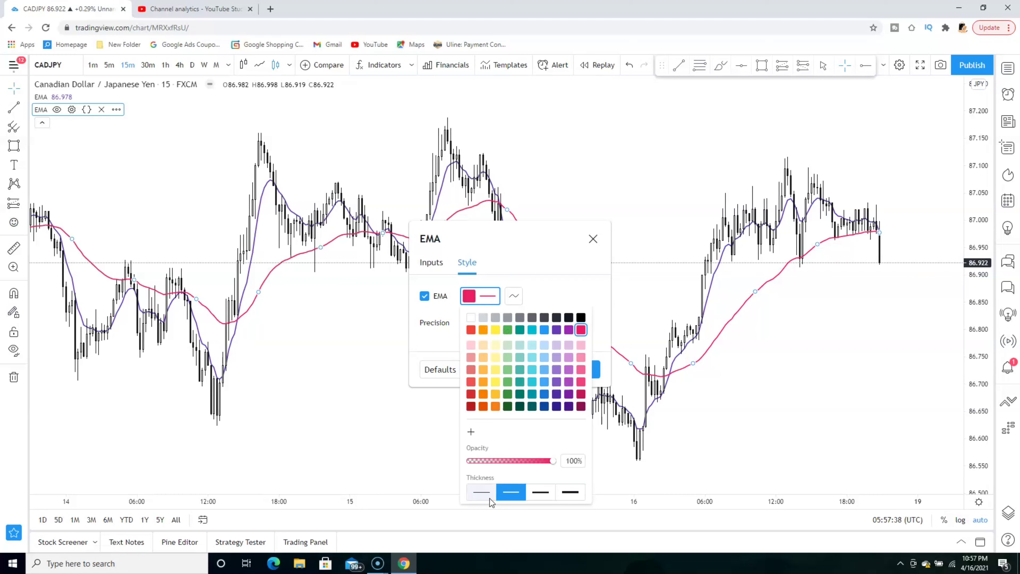
left_click(522, 283)
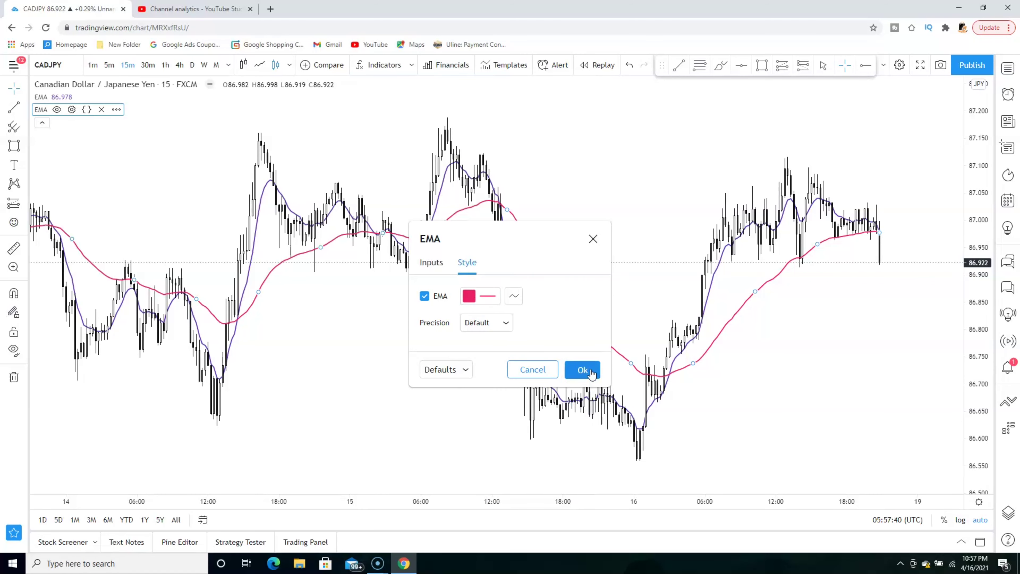
left_click(582, 370)
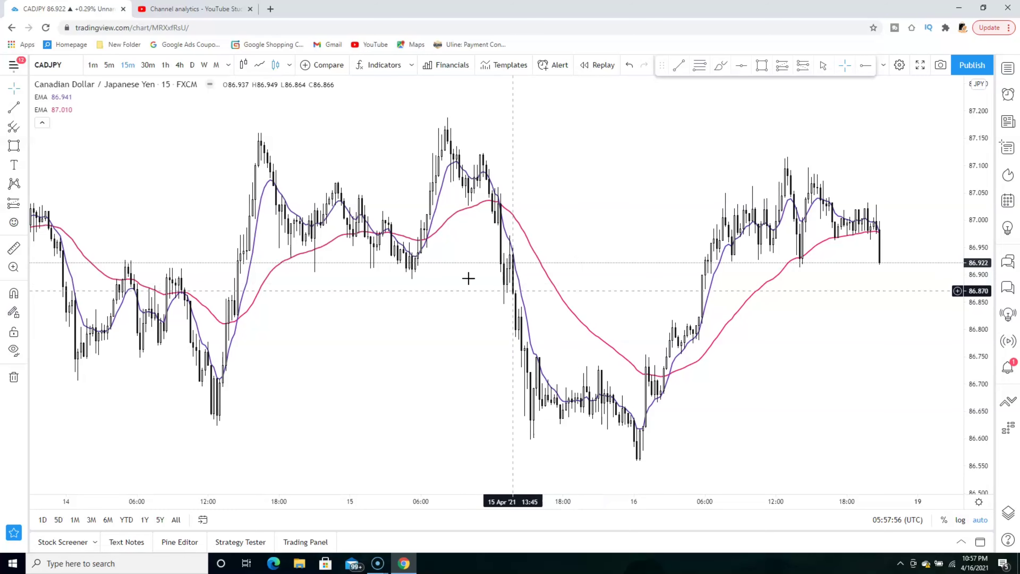
- Circle the downward EMA crossover near 15 April 12:00 with a freehand brush stroke
left_click_drag(198, 201, 249, 200)
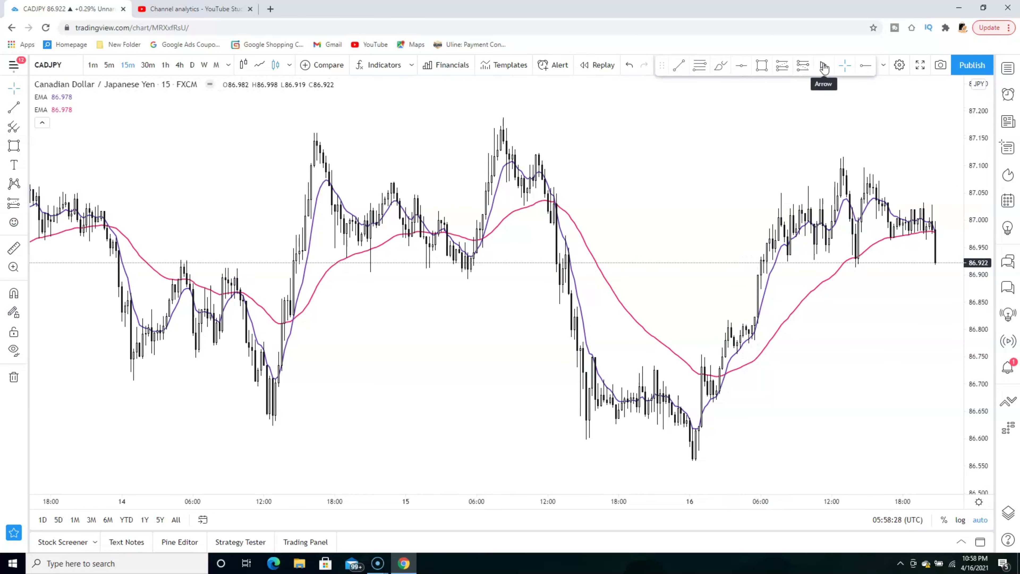
left_click(721, 66)
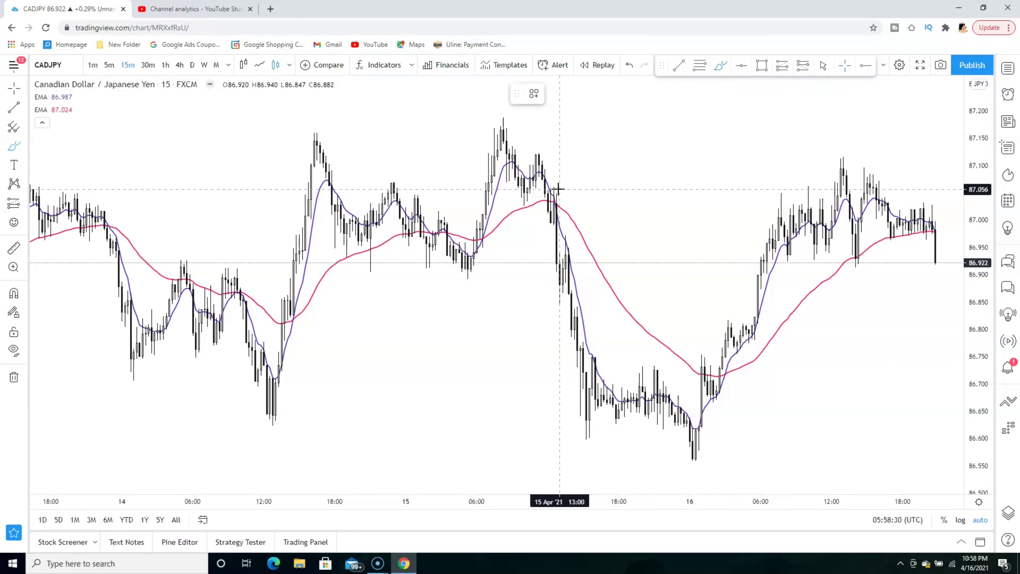
mouse_move(558, 189)
left_mouse_down()
mouse_move(537, 210)
mouse_move(571, 227)
mouse_move(594, 201)
mouse_move(554, 187)
left_mouse_up()
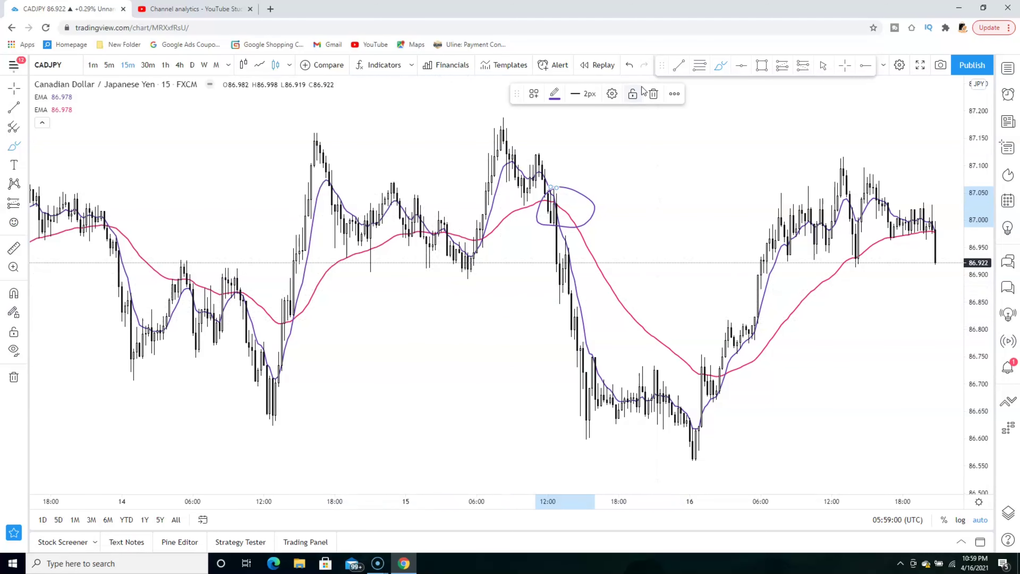
- Draw a thin rectangular price zone around the 86.900 level, from early 14 April to early 16 April
left_click(762, 67)
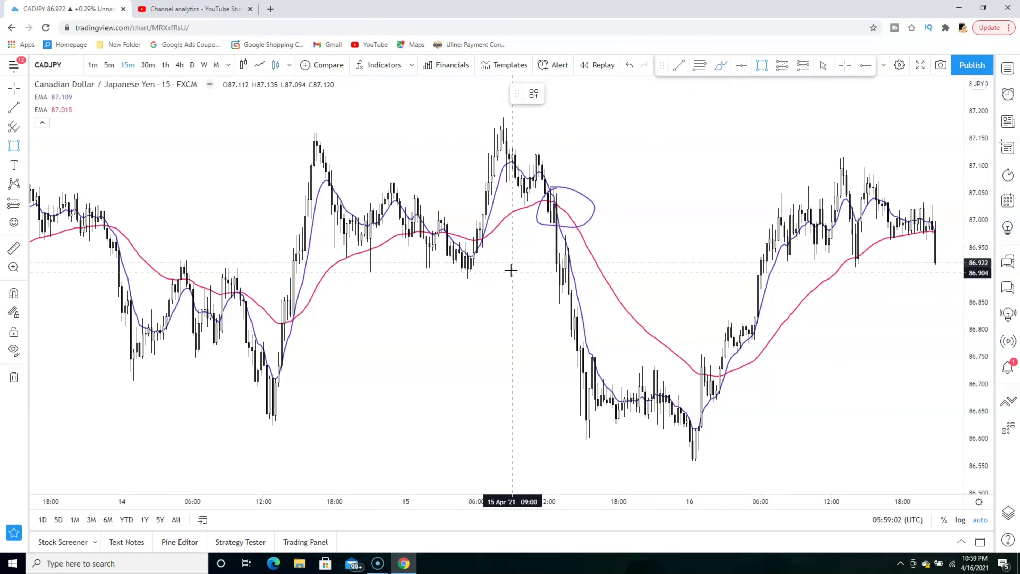
mouse_move(155, 263)
left_mouse_down()
mouse_move(285, 278)
mouse_move(762, 277)
mouse_move(749, 280)
left_mouse_up()
left_click(655, 247)
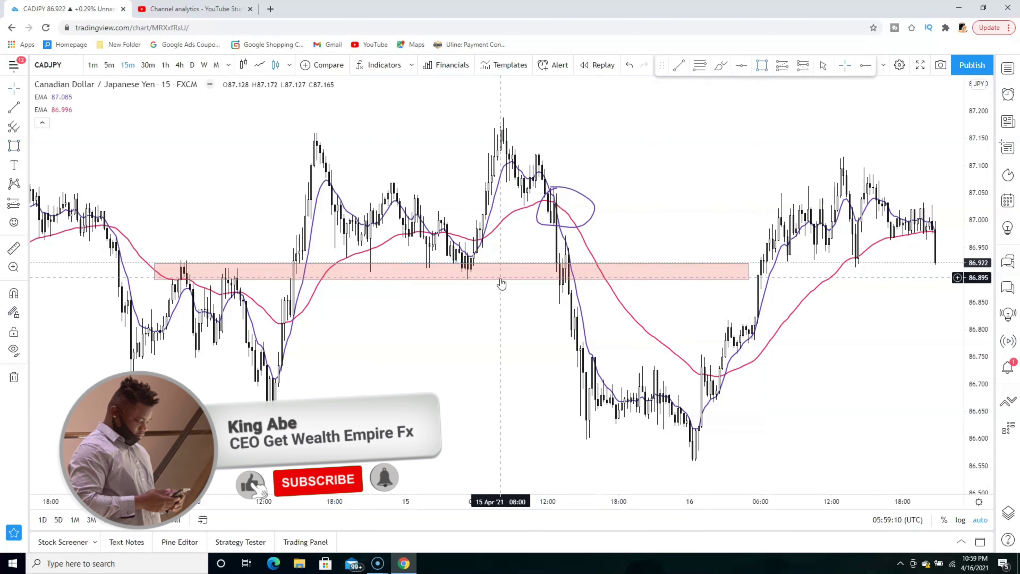
- Circle with the brush the points where price touches the zone around 86.900
left_click(721, 65)
mouse_move(201, 258)
left_mouse_down()
mouse_move(187, 258)
mouse_move(249, 282)
mouse_move(210, 257)
left_mouse_up()
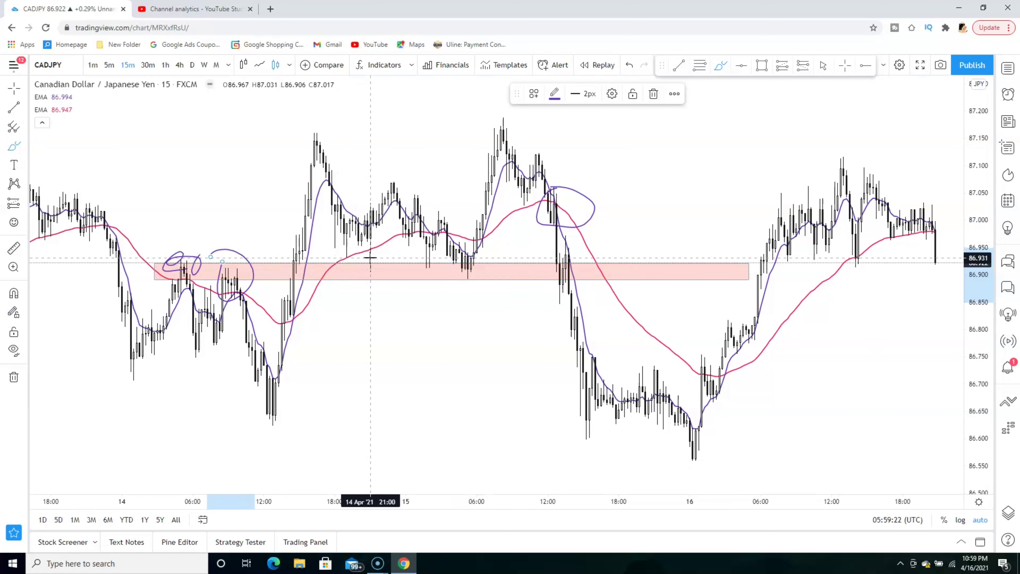
mouse_move(370, 252)
left_mouse_down()
mouse_move(379, 245)
mouse_move(421, 274)
left_mouse_up()
mouse_move(430, 271)
left_mouse_down()
mouse_move(472, 299)
mouse_move(468, 254)
left_mouse_up()
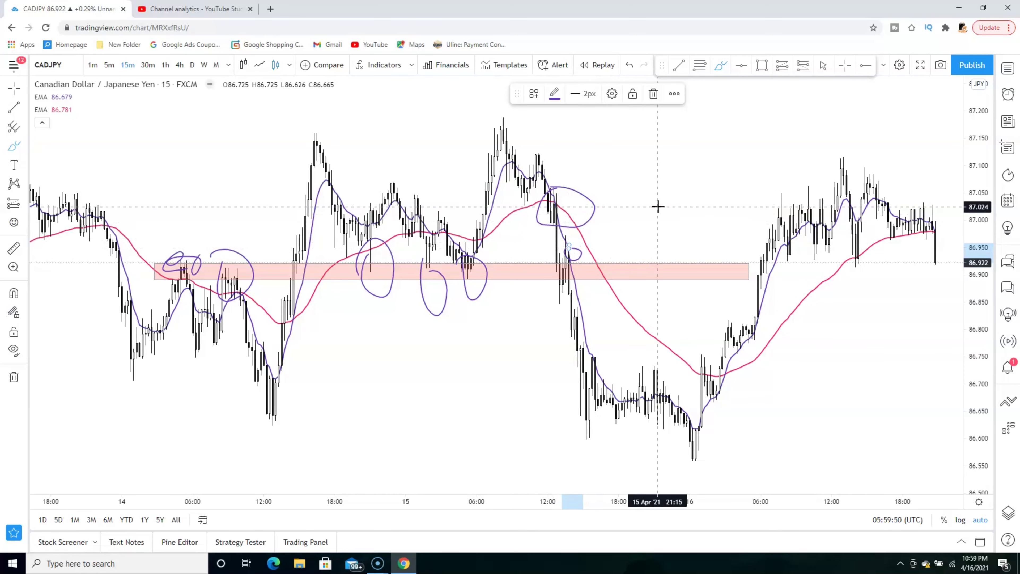
- Draw two lower rectangular price zones, one from 86.750 to 86.713 and one just below 86.632
left_click(762, 66)
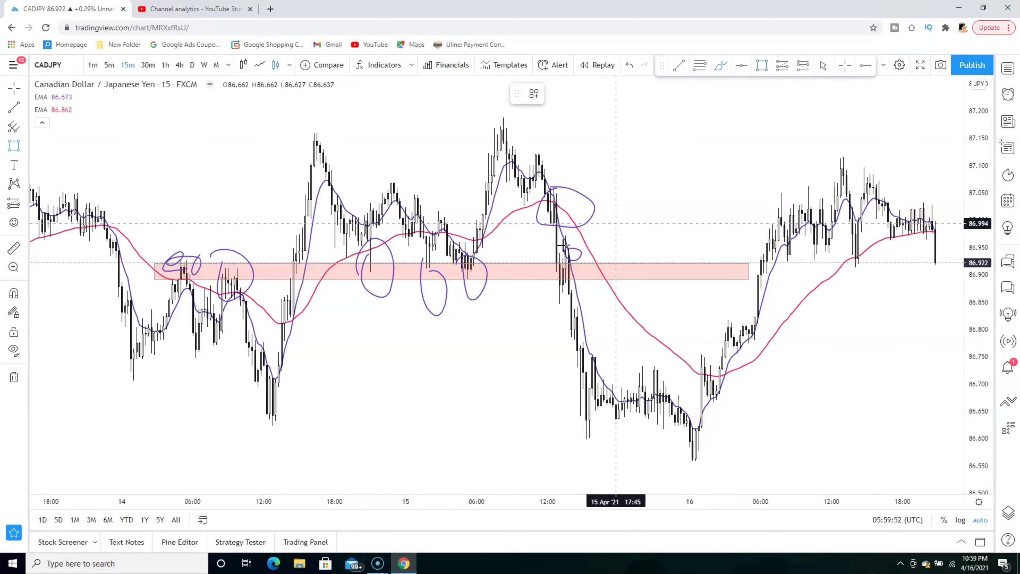
left_click_drag(106, 357, 882, 376)
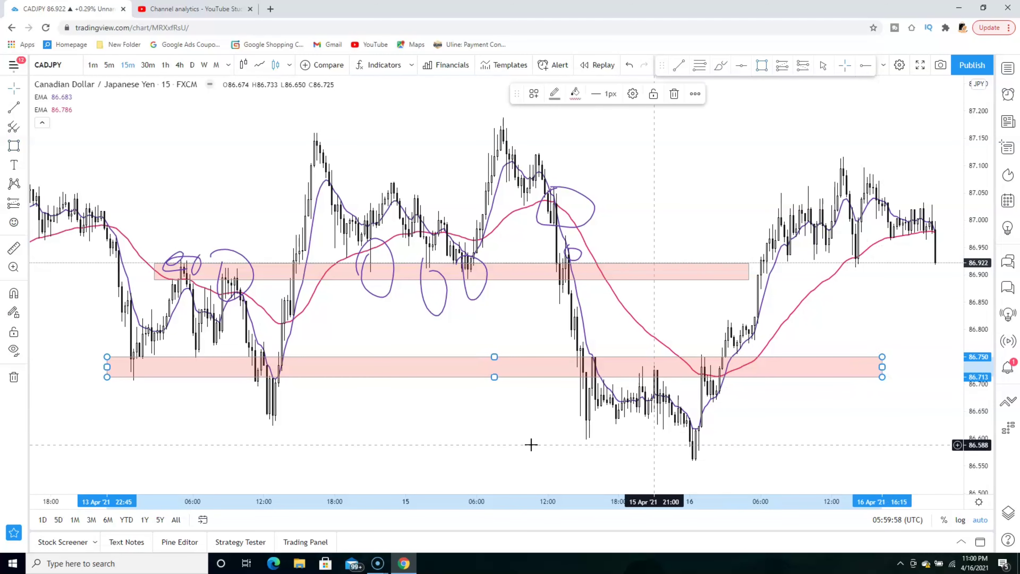
left_click(762, 66)
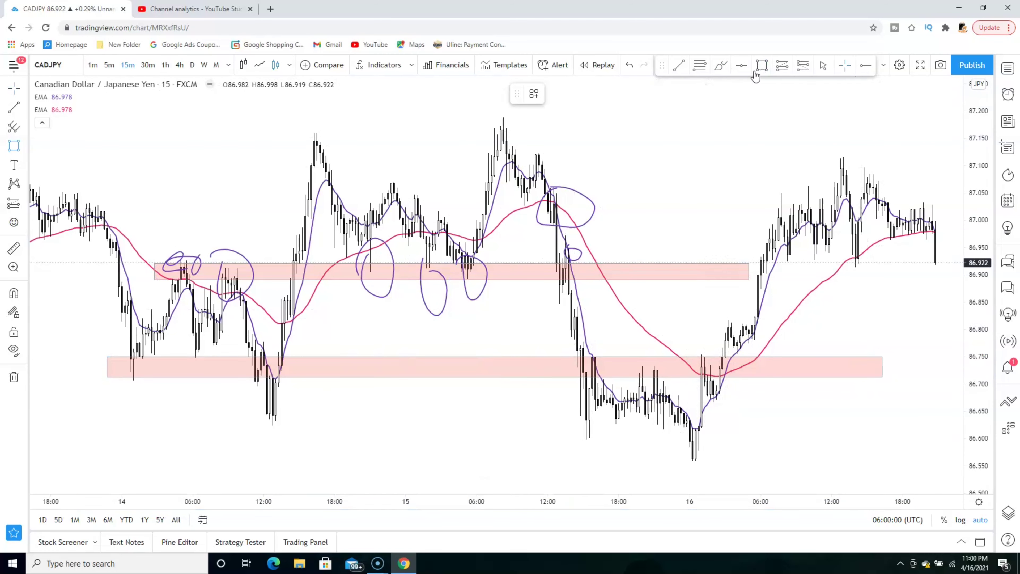
mouse_move(233, 421)
left_mouse_down()
mouse_move(383, 442)
mouse_move(891, 436)
left_mouse_up()
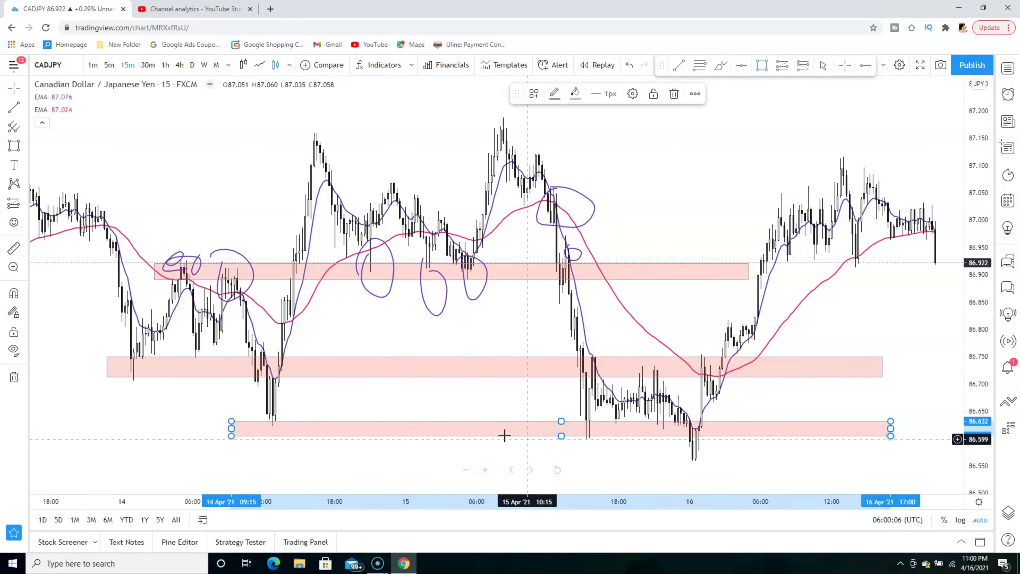
left_click(462, 332)
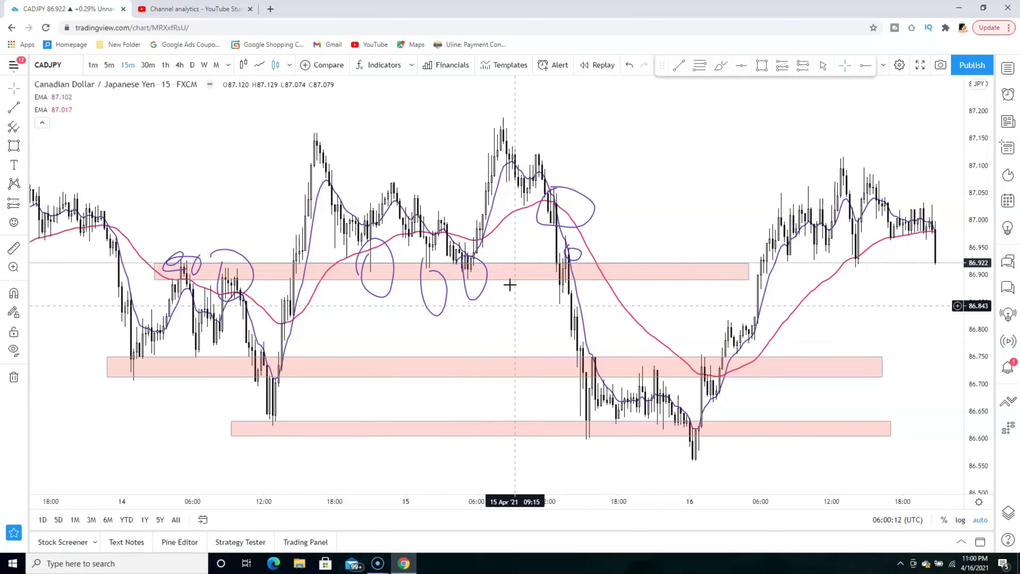
- Draw a rectangular resistance zone across the highs from 87.167 to 87.139
left_click(762, 66)
mouse_move(258, 129)
left_mouse_down()
mouse_move(318, 147)
mouse_move(814, 144)
left_mouse_up()
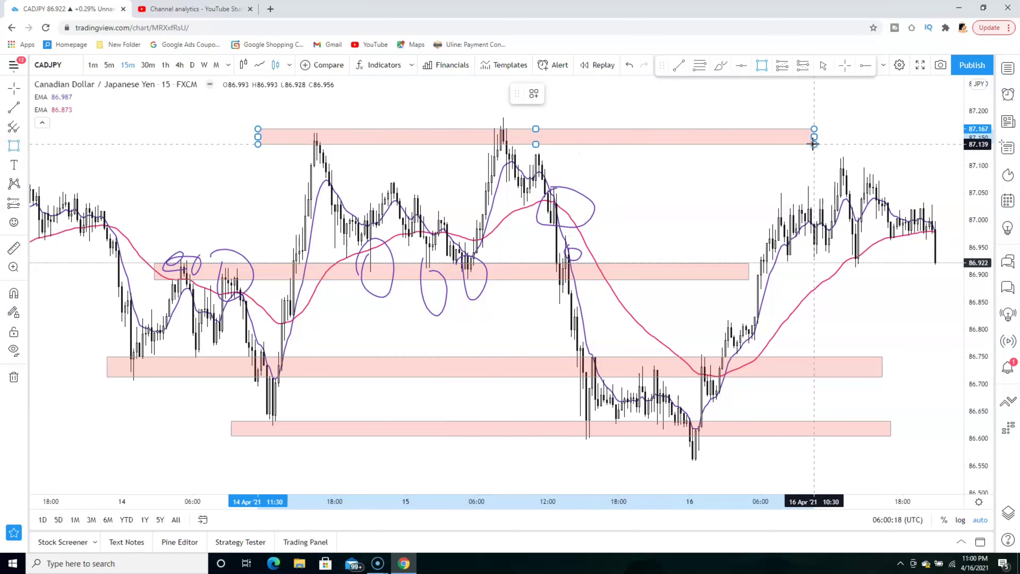
left_click(636, 188)
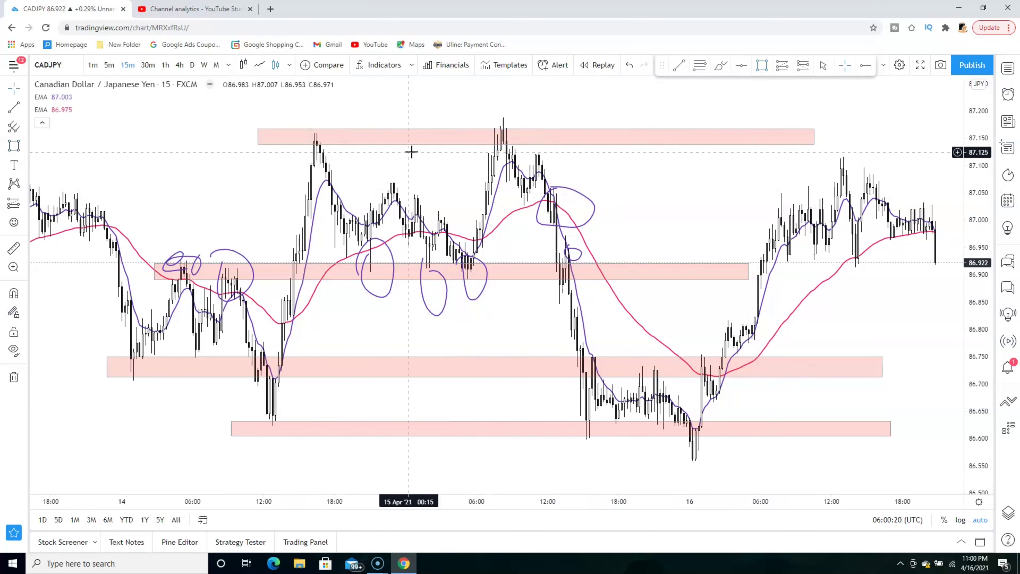
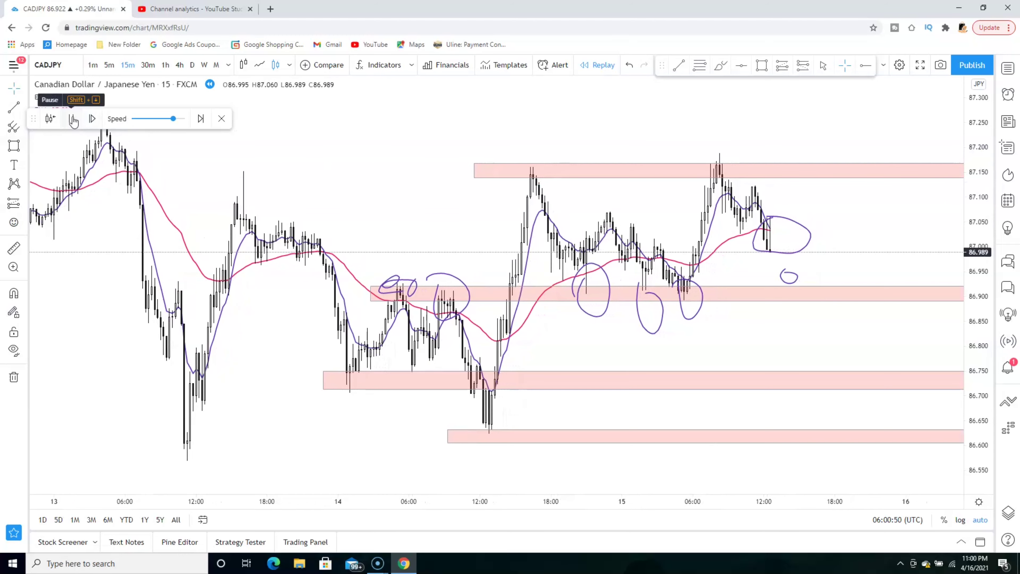
- Advance the bar replay in short stretches, pausing to examine price around the 86.900 zone and on its way to the lower zones
left_click(74, 120)
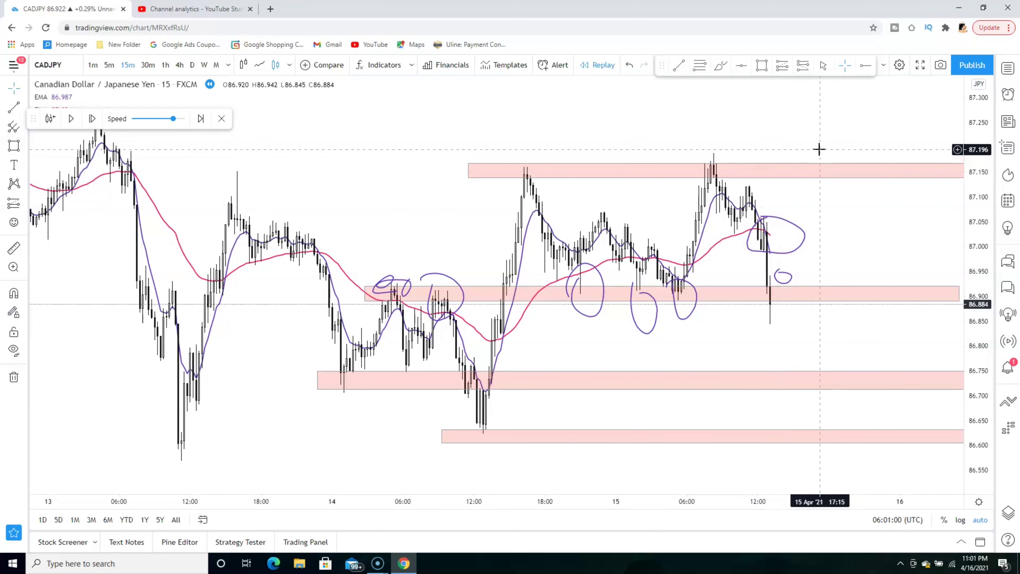
left_click_drag(820, 147, 745, 143)
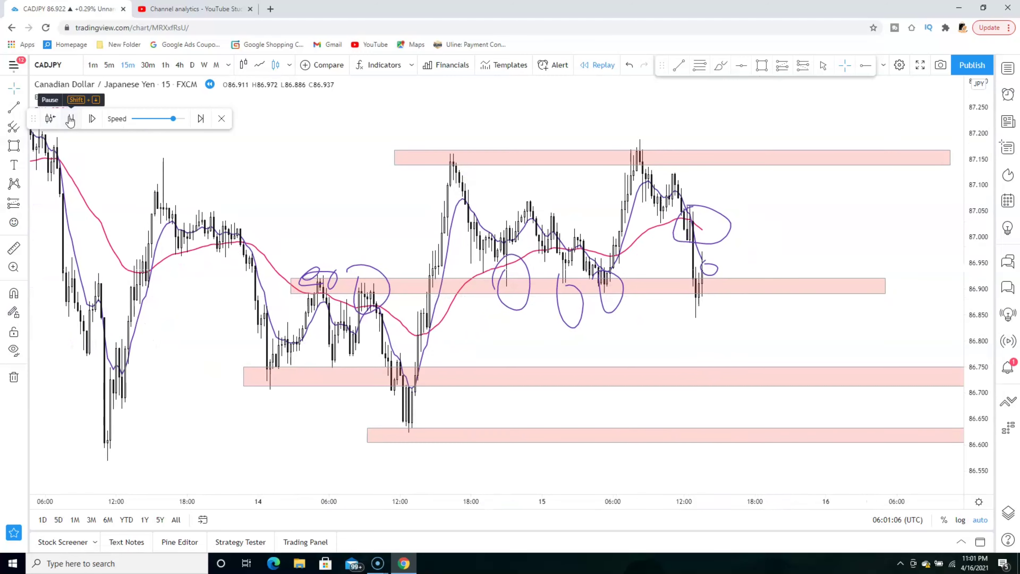
left_click(70, 119)
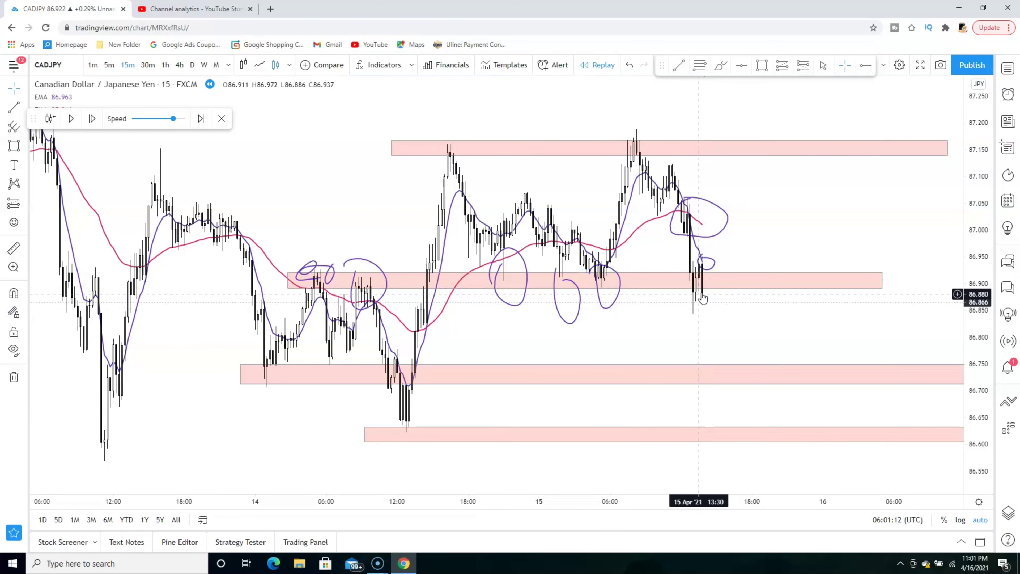
left_click(703, 287)
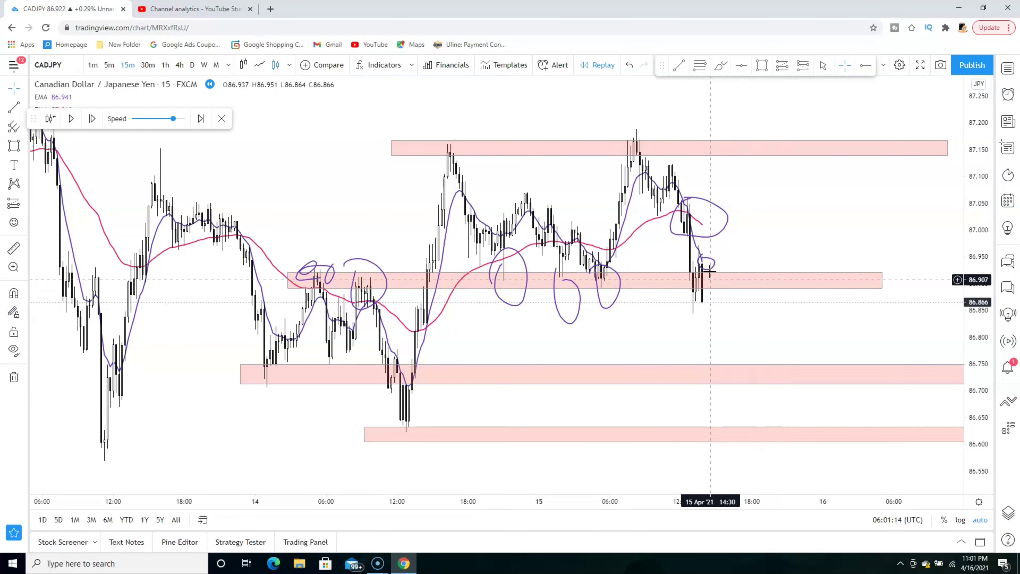
left_click(700, 307)
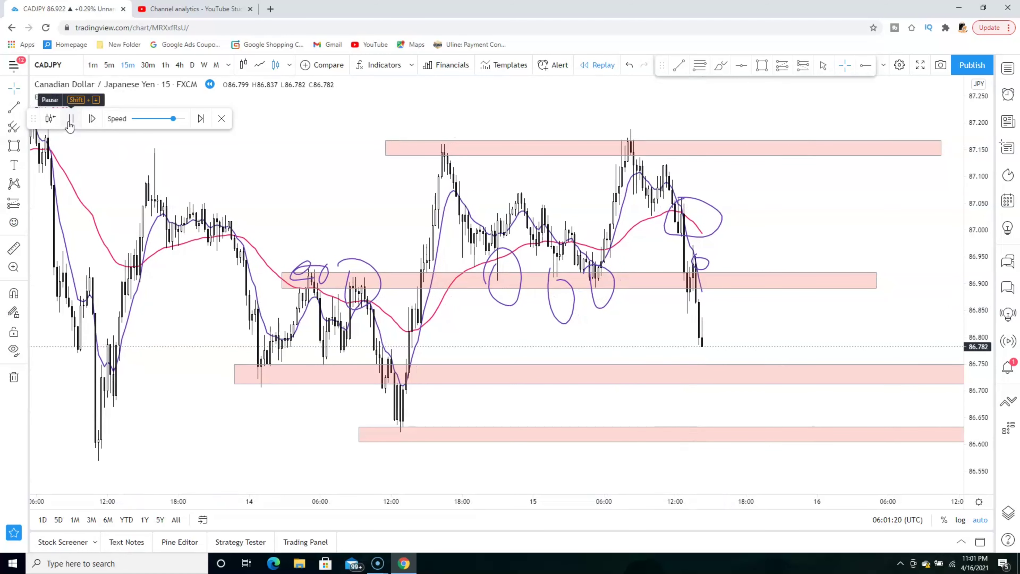
left_click(71, 119)
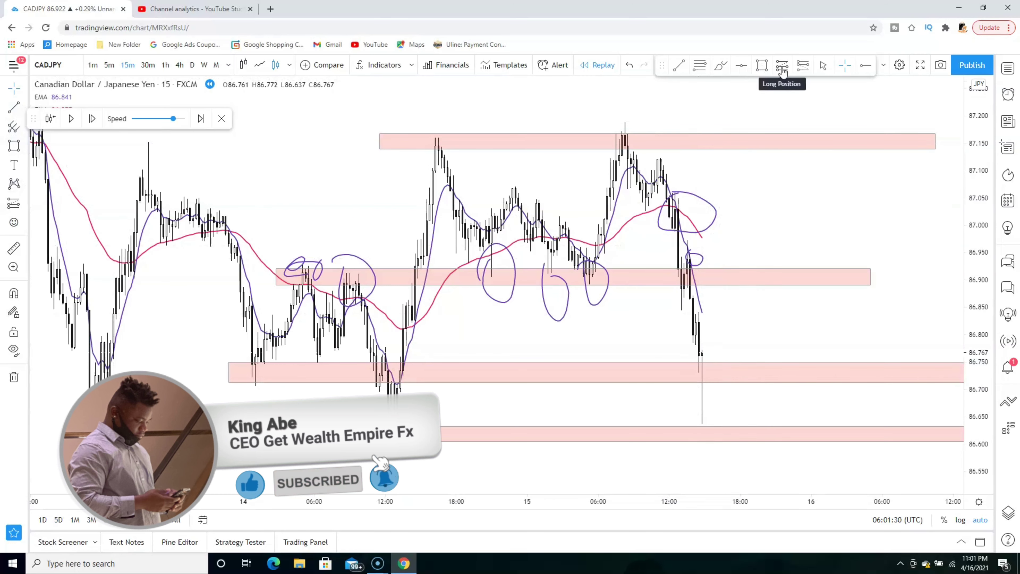
- Place a short position with entry at 86.906 in the broken zone and move its target to 86.729
left_click(802, 65)
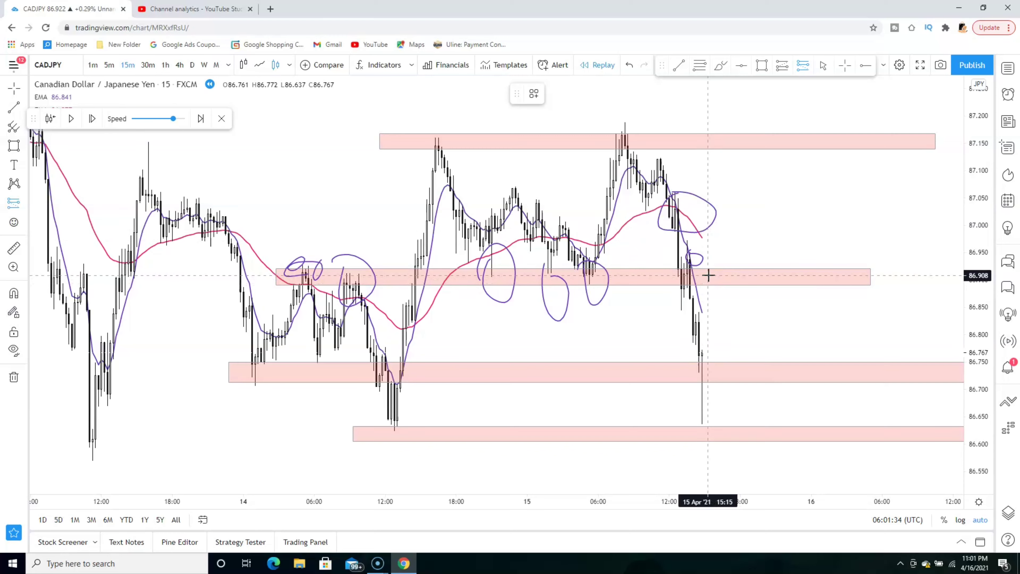
left_click(708, 275)
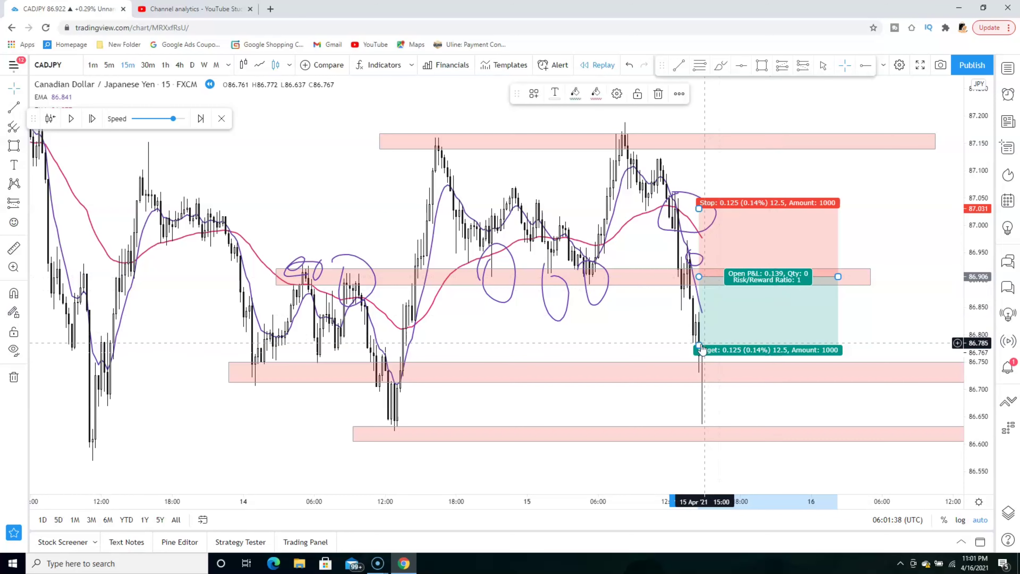
left_click_drag(698, 344, 699, 374)
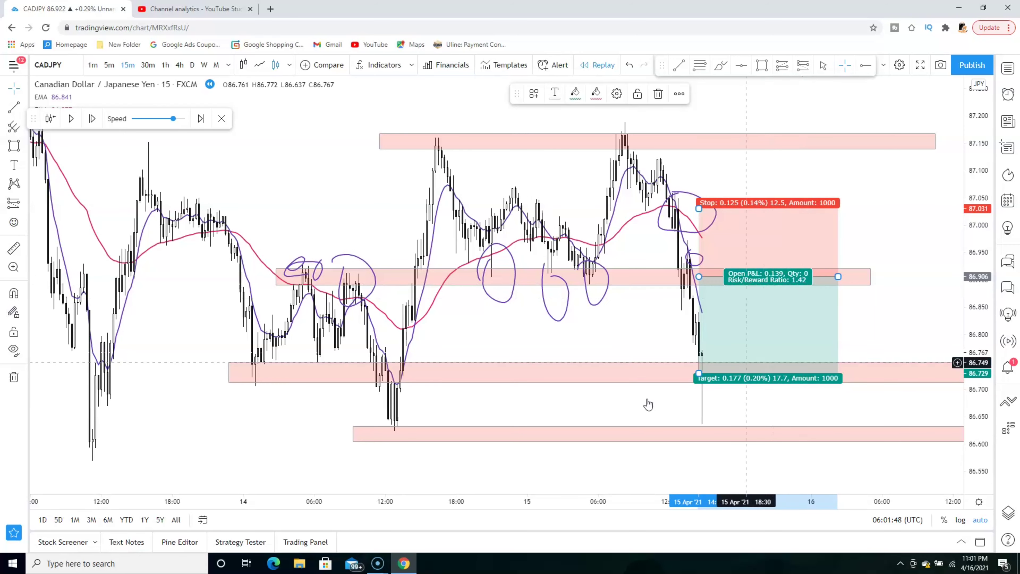
- Advance the bar replay in two stretches, pausing to examine price at the lowest zone near 86.600
left_click(72, 119)
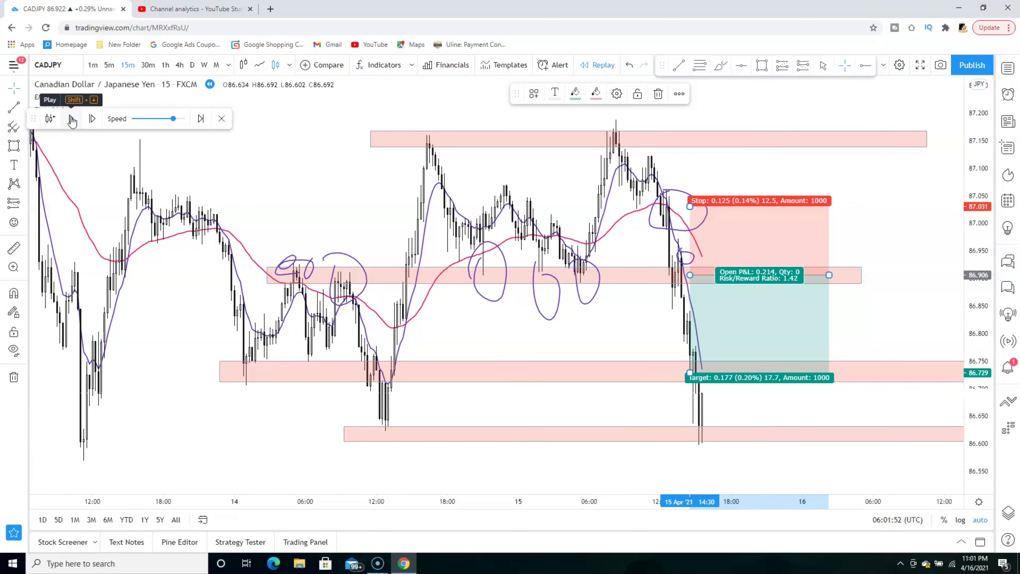
left_click(72, 119)
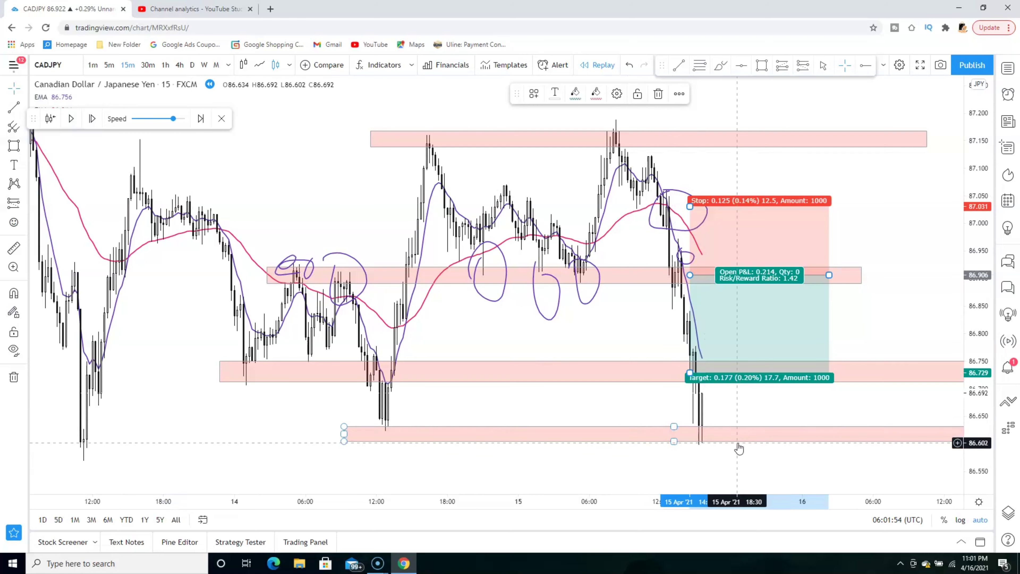
left_click(73, 119)
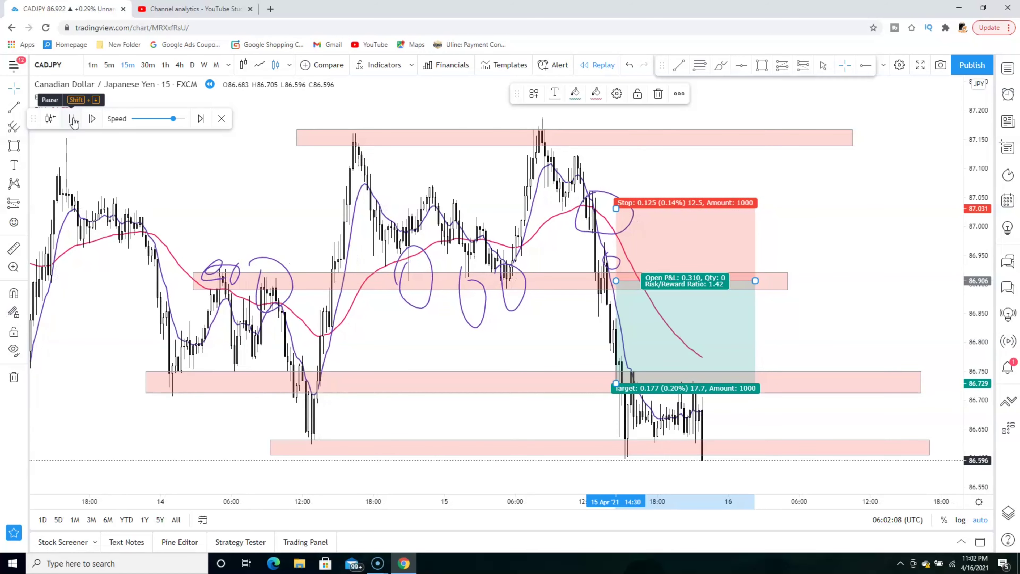
left_click(72, 119)
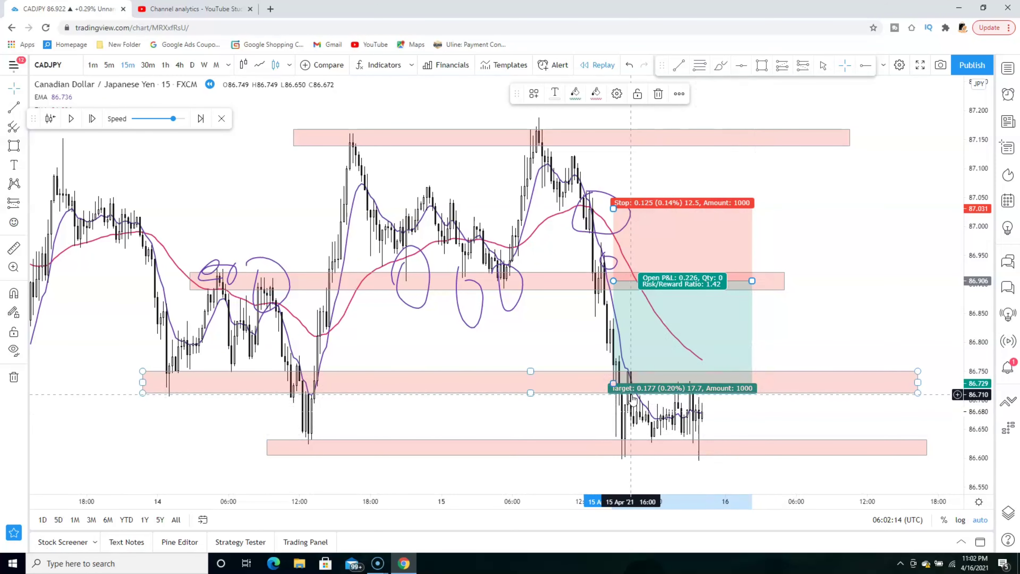
- Move the short position's target to 86.623 in the lowest zone and tighten its stop to 86.961
left_click_drag(613, 381, 613, 445)
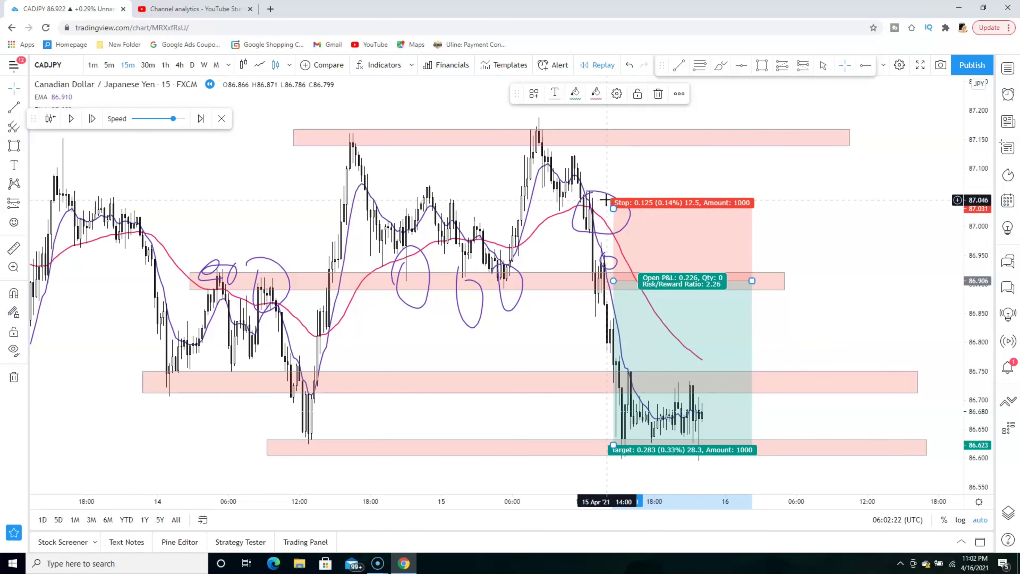
left_click_drag(614, 207, 622, 248)
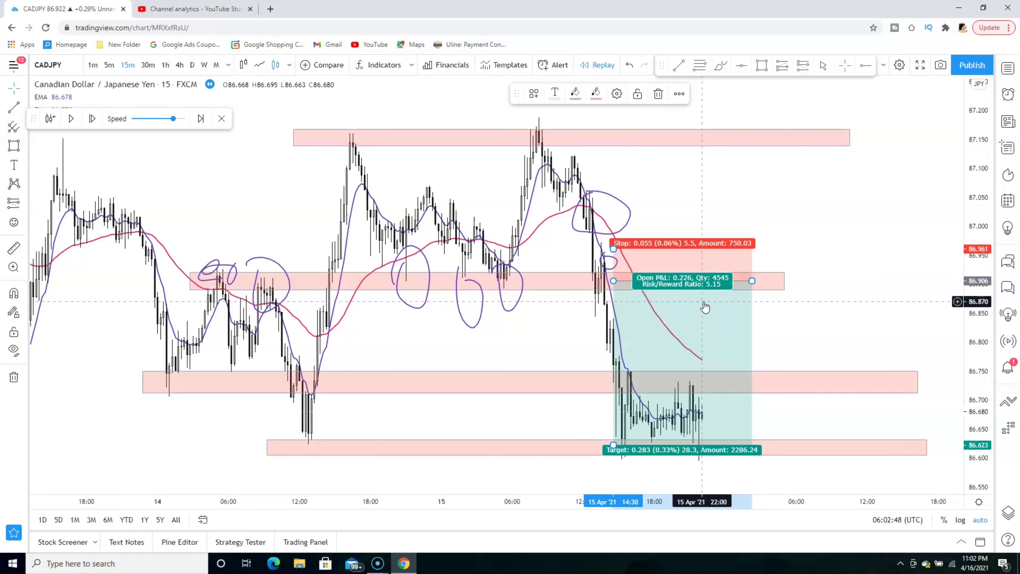
- Exit bar replay mode and delete the short position from the chart
left_click(221, 119)
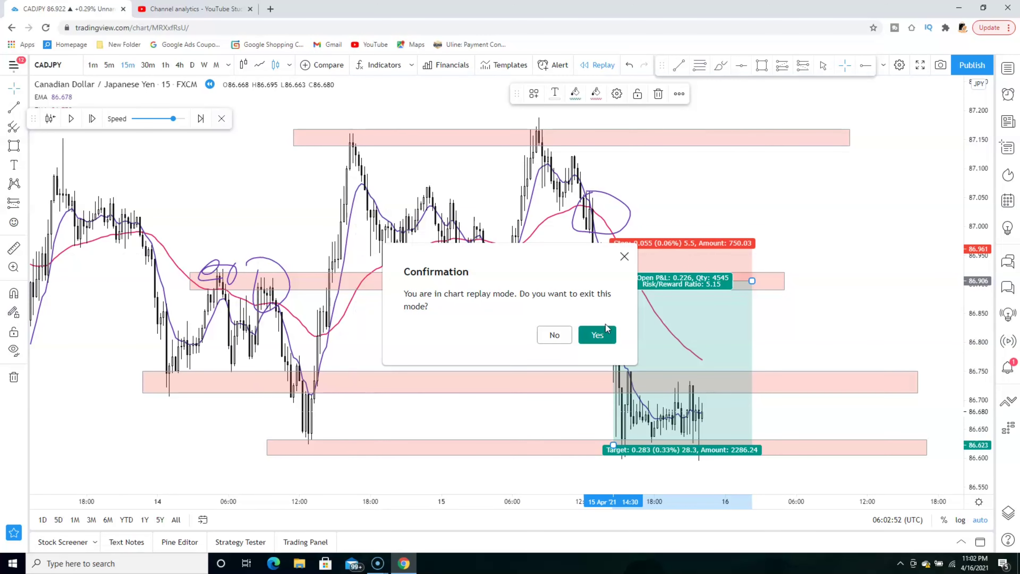
left_click(597, 336)
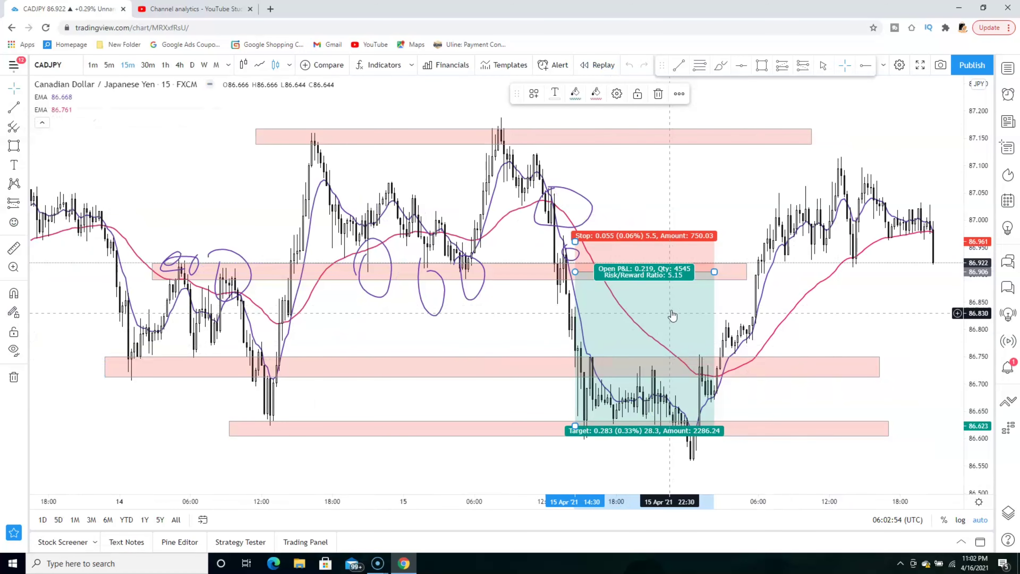
left_click(658, 94)
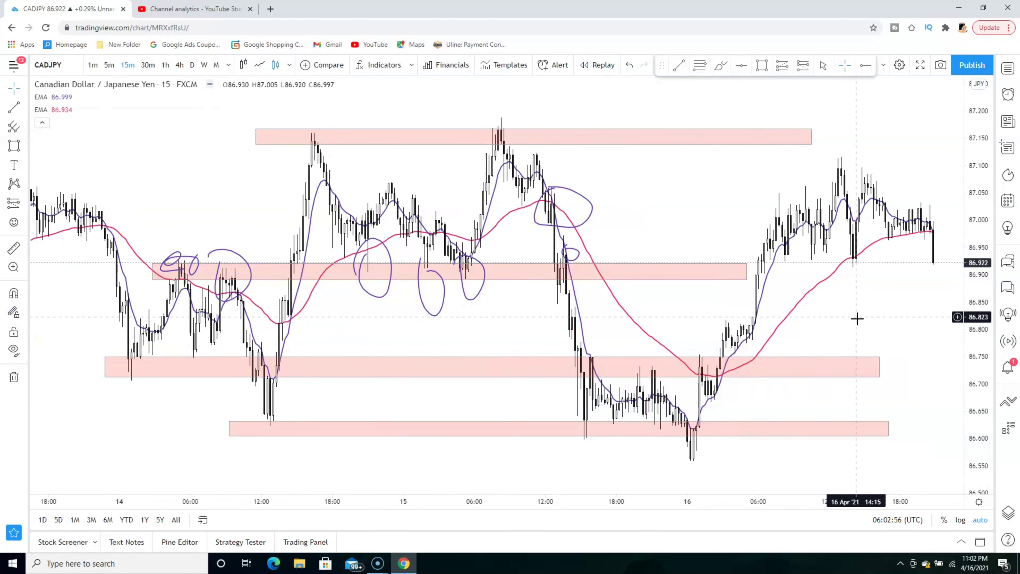
- Circle with the Brush the price reactions at the 86.750–86.713 zone on 14, 15 and 16 April and the small pullback just above it
left_click_drag(859, 317, 799, 297)
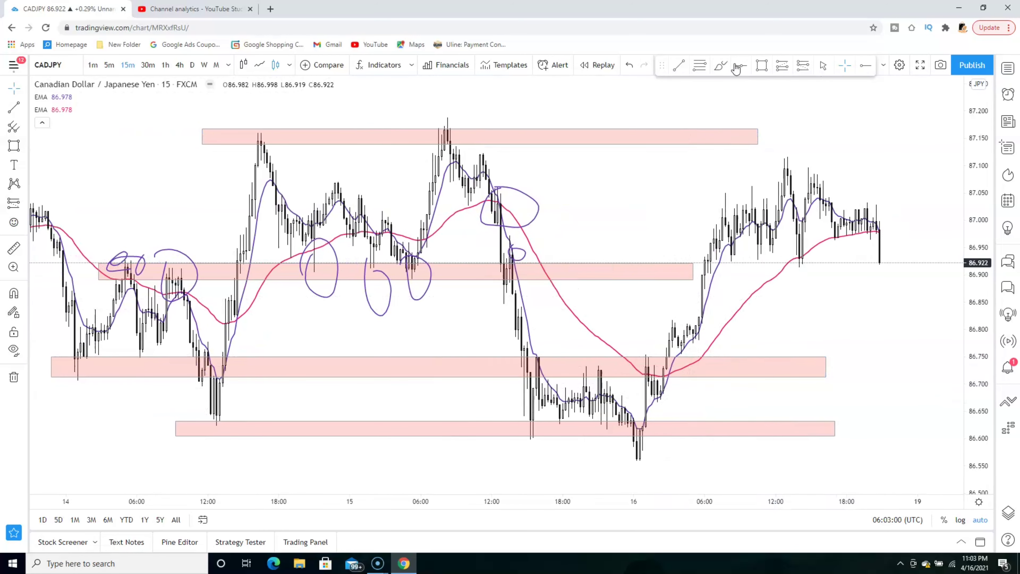
left_click(718, 68)
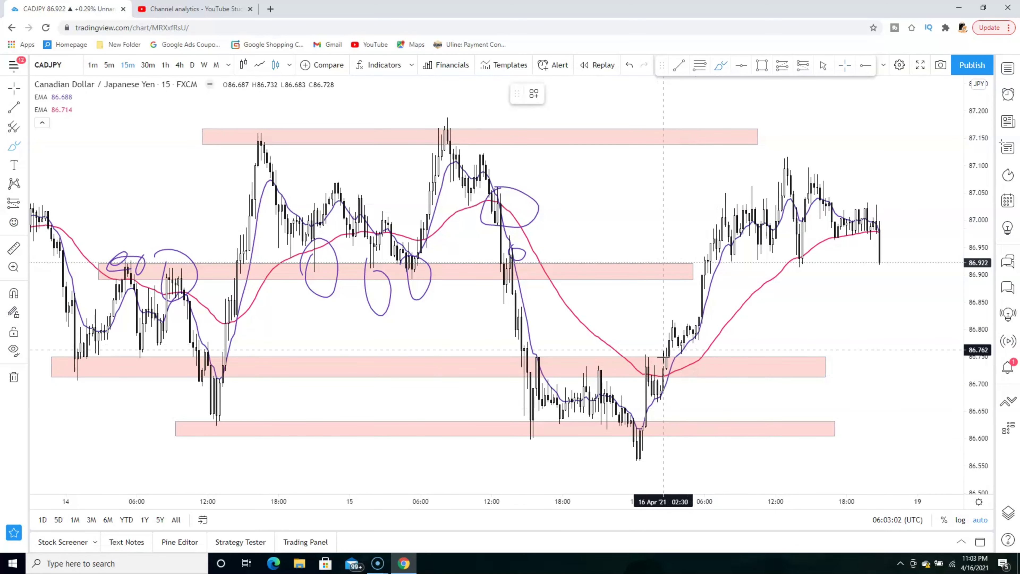
mouse_move(666, 390)
left_mouse_down()
mouse_move(716, 374)
mouse_move(651, 373)
left_mouse_up()
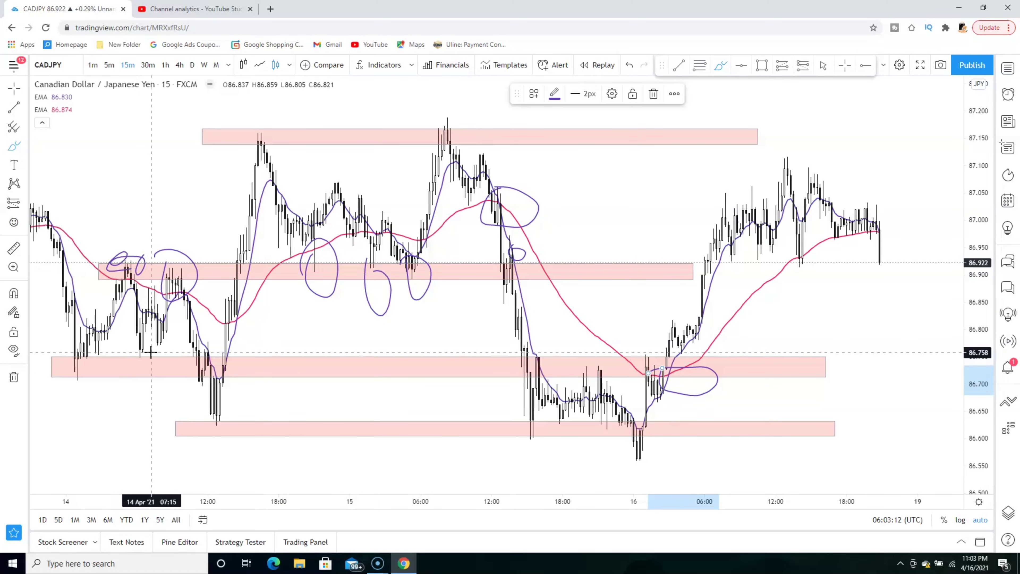
mouse_move(151, 353)
left_mouse_down()
mouse_move(187, 360)
mouse_move(136, 361)
left_mouse_up()
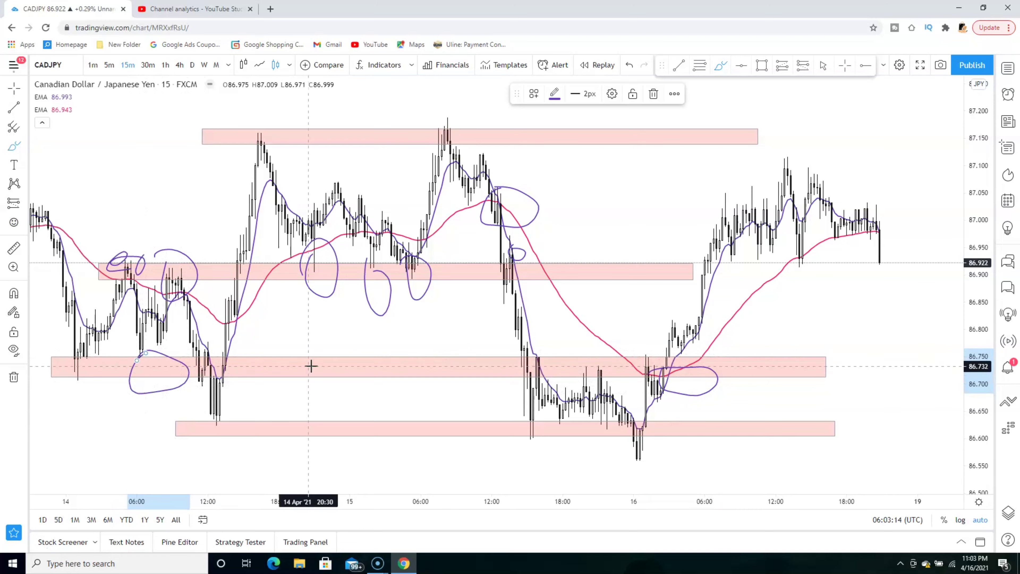
left_click(591, 362)
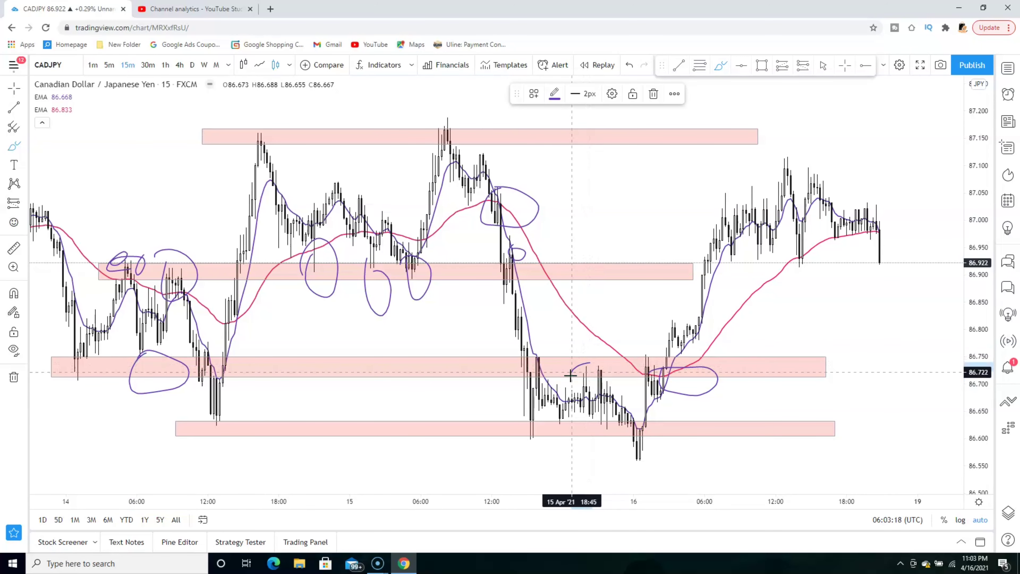
mouse_move(570, 375)
left_mouse_down()
mouse_move(590, 389)
mouse_move(624, 359)
left_mouse_up()
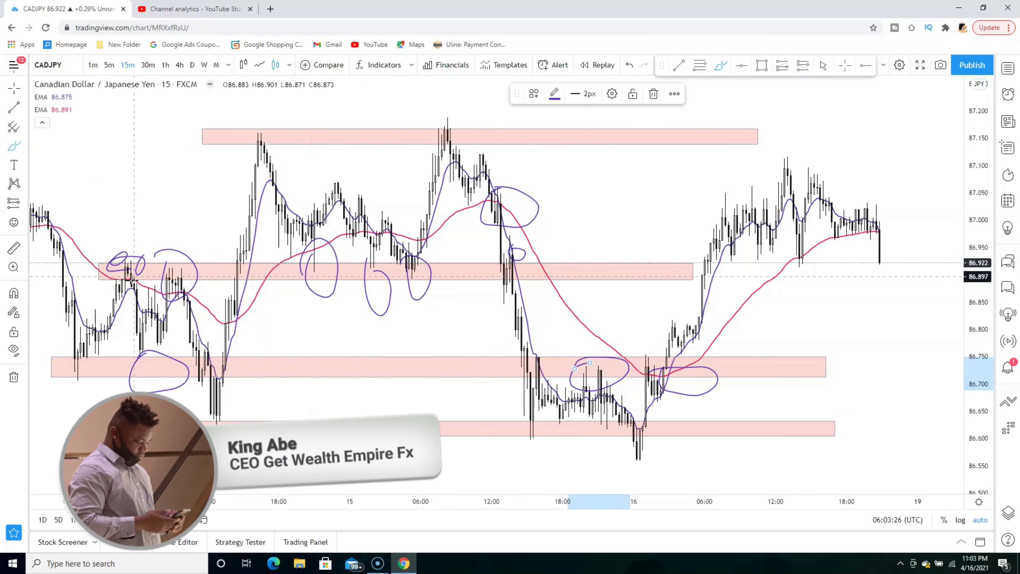
left_click(169, 376)
left_click(665, 426)
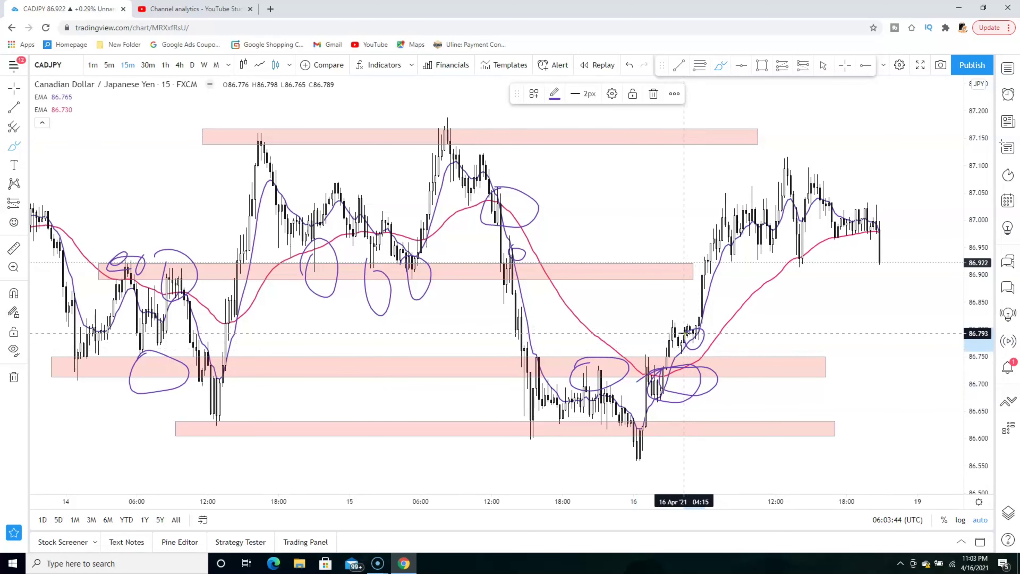
left_click(741, 65)
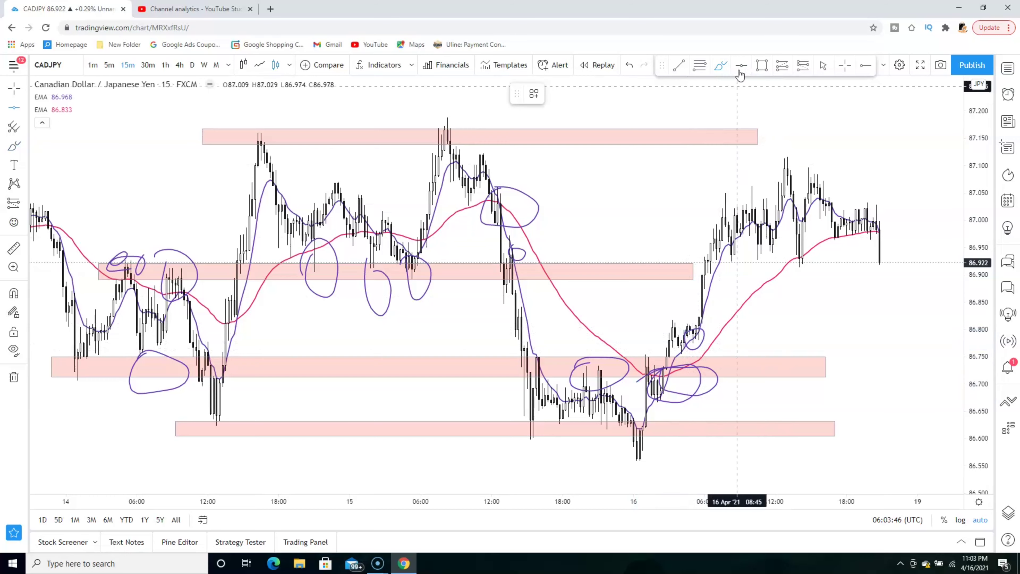
left_click(694, 311)
scroll(701, 173, "left", 3)
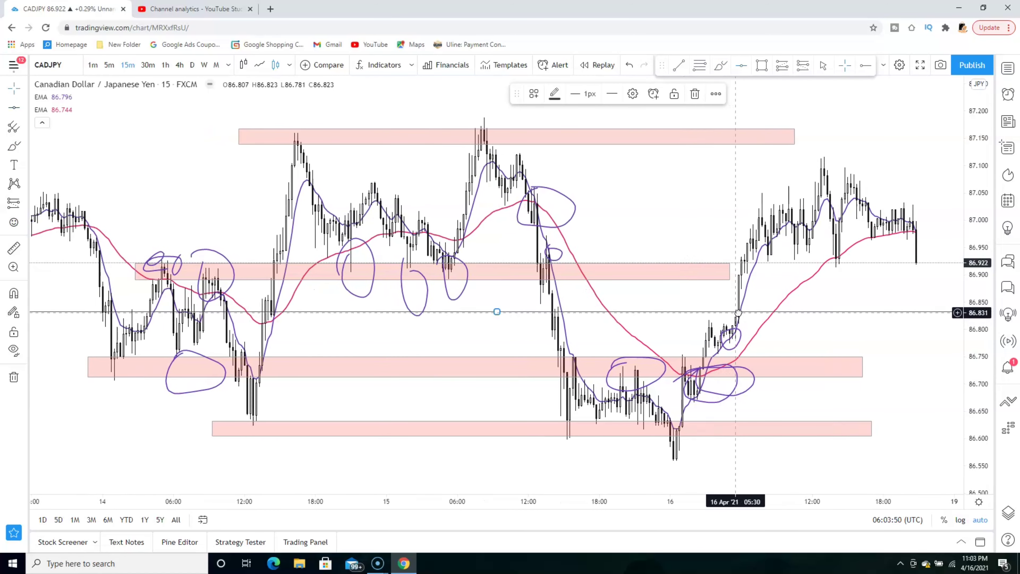
left_click(695, 94)
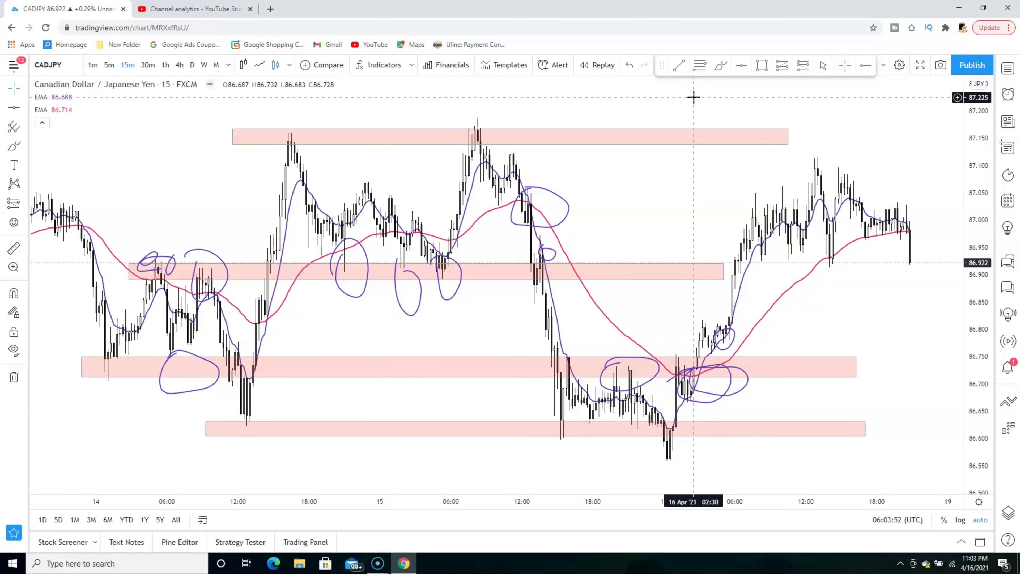
- Draw a short horizontal trend line at about 86.825, starting at 16 Apr 05:00 just above the circled pullback
left_click(678, 66)
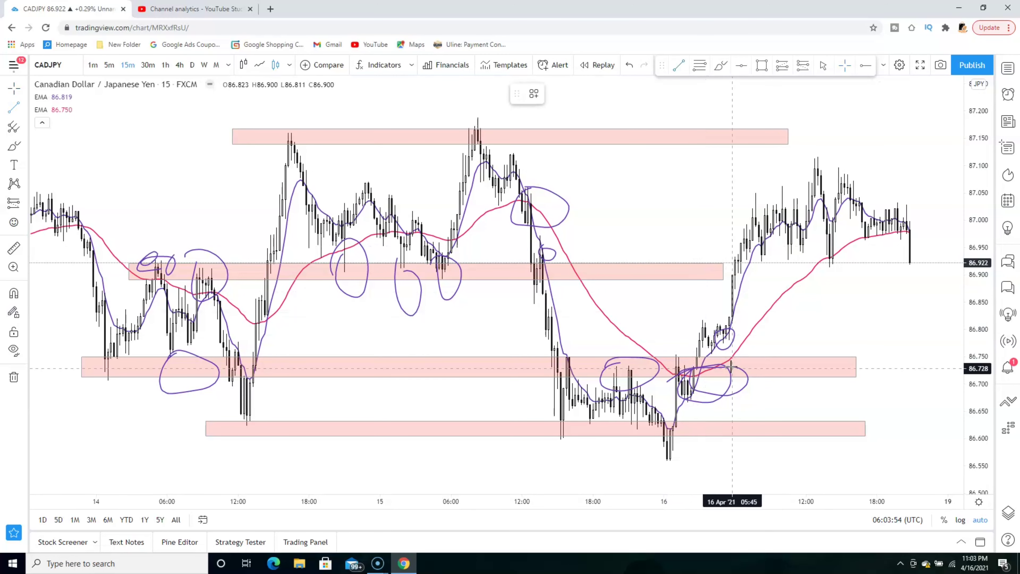
left_click(723, 316)
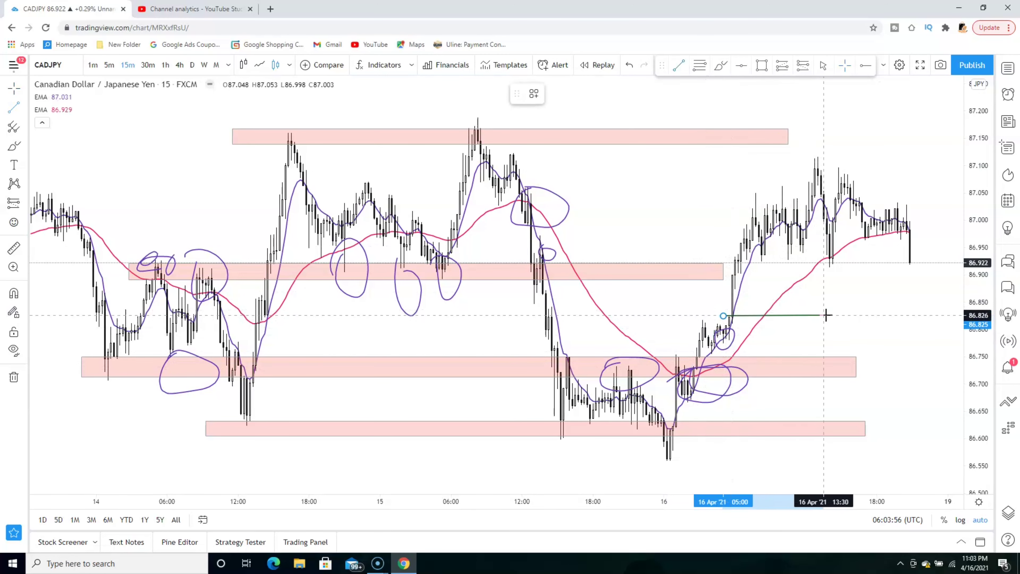
left_click(839, 315)
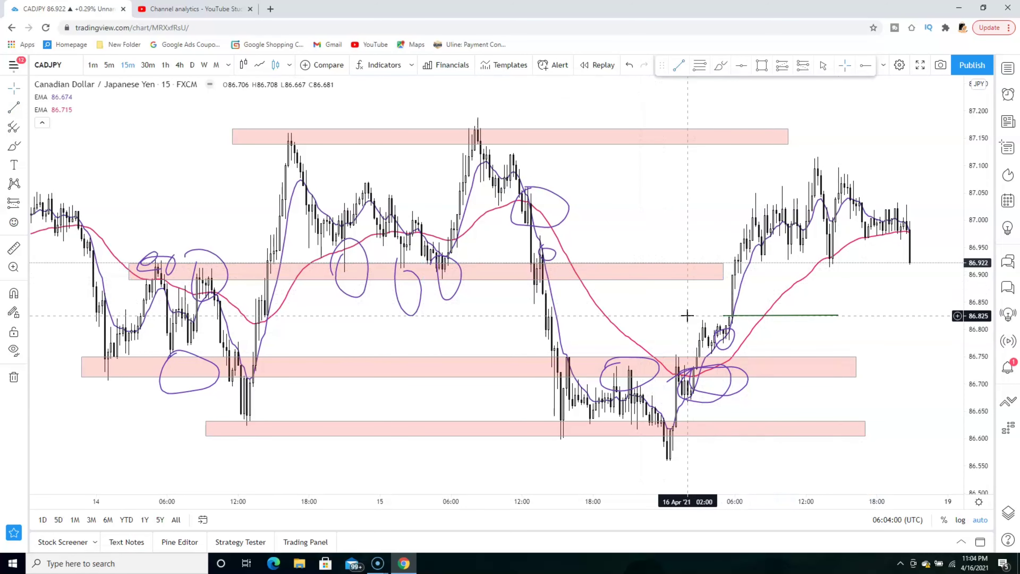
- Extend the 86.921–86.891 zone and the top resistance zone past the latest candle to 19 April
left_click_drag(681, 315, 597, 314)
left_click_drag(642, 279, 941, 280)
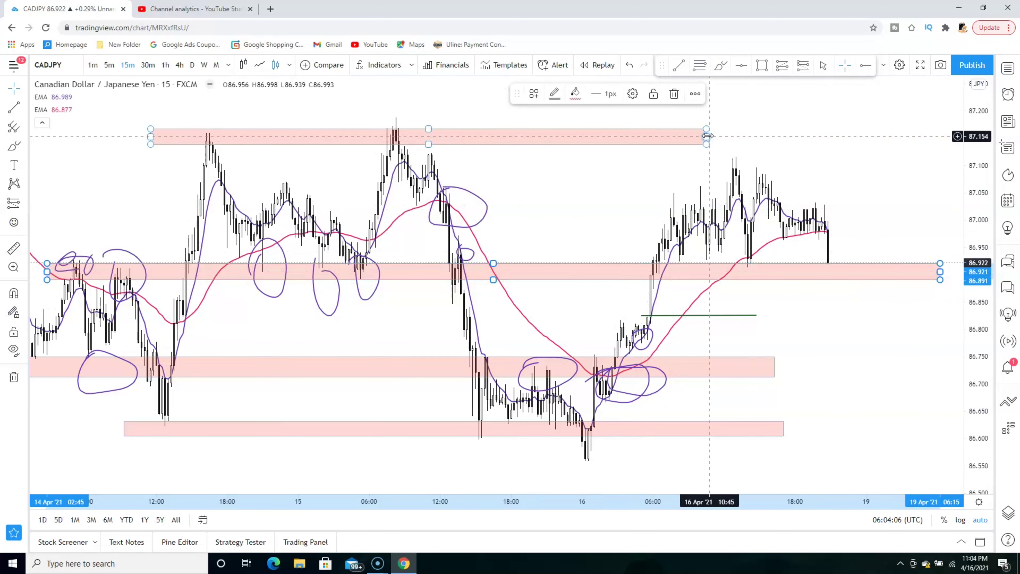
left_click_drag(704, 136, 934, 139)
- Draw a rectangular resistance zone from 87.069 to 87.034, starting at 14 Apr 19:15 and ending at 19 Apr 06:30
left_click(762, 66)
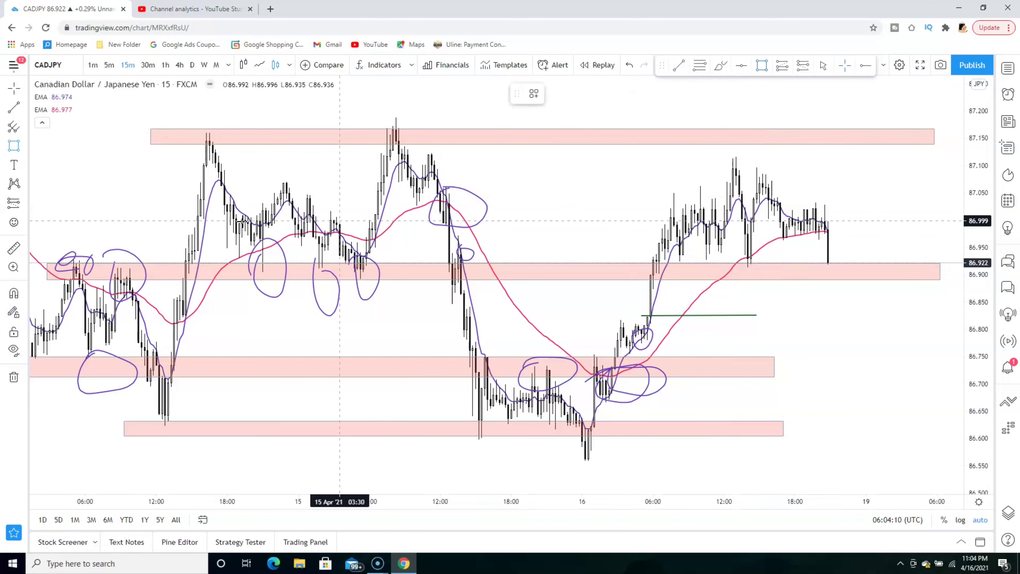
mouse_move(242, 181)
left_mouse_down()
mouse_move(569, 205)
mouse_move(943, 203)
left_mouse_up()
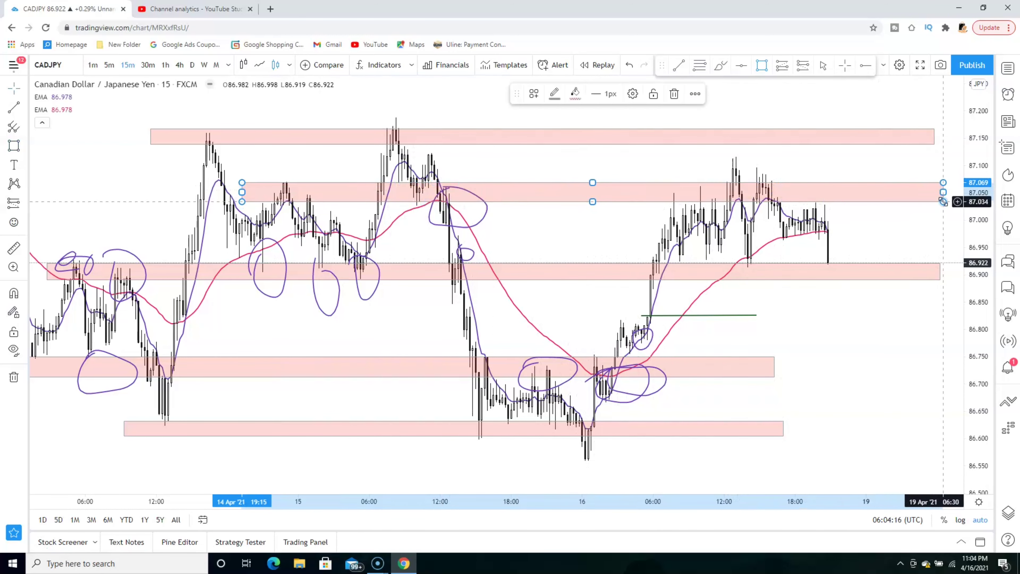
left_click(802, 347)
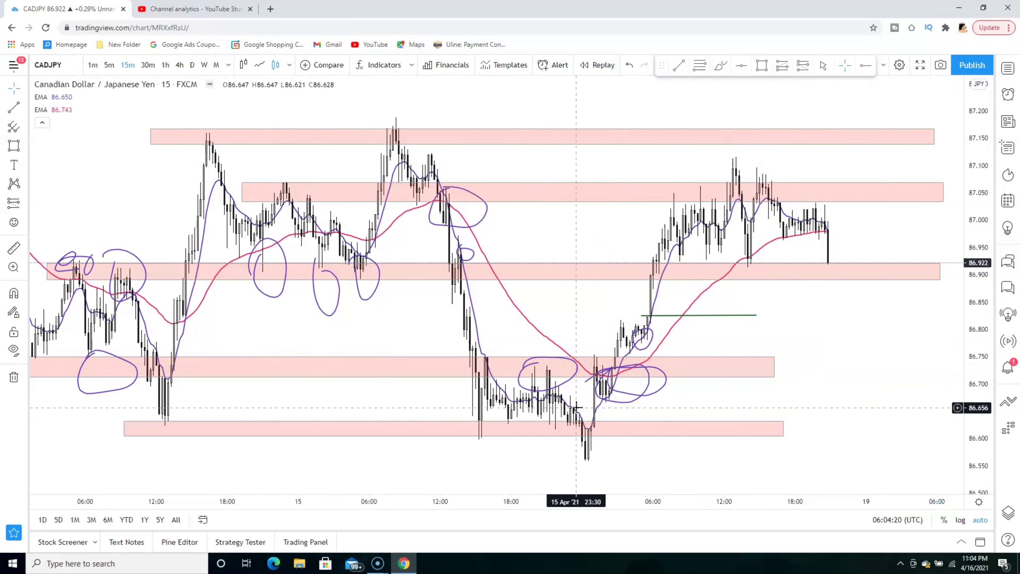
- Restart bar replay from 16 Apr 01:30 and advance it in stretches until price breaks above the zone around 86.900
left_click(597, 65)
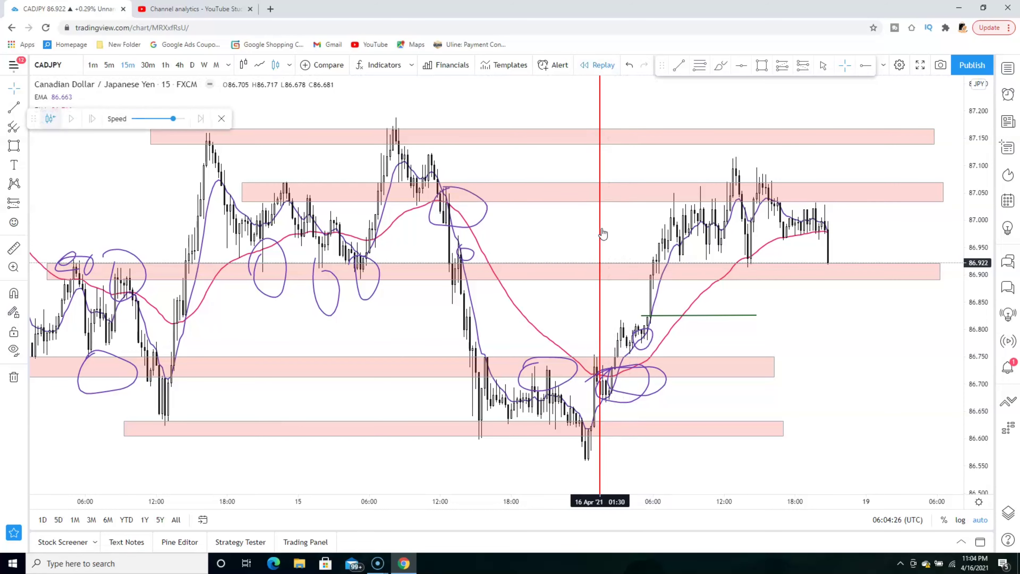
left_click(601, 230)
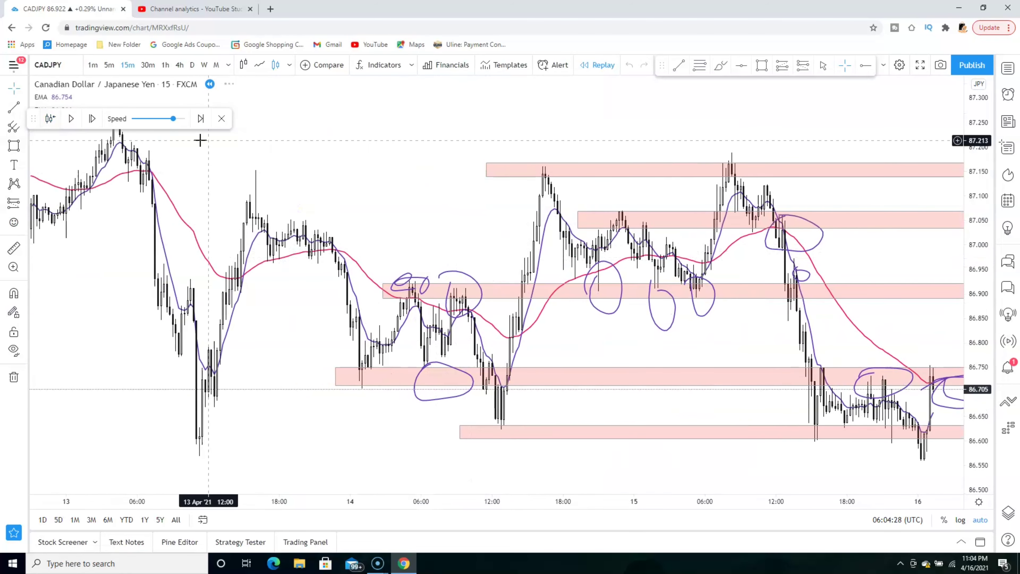
left_click(72, 119)
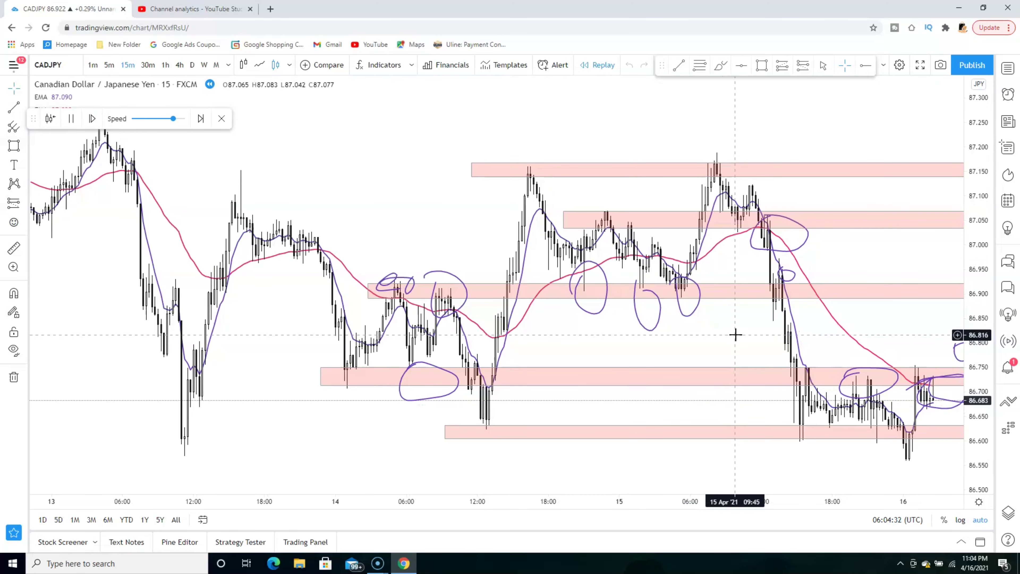
left_click_drag(736, 335, 381, 302)
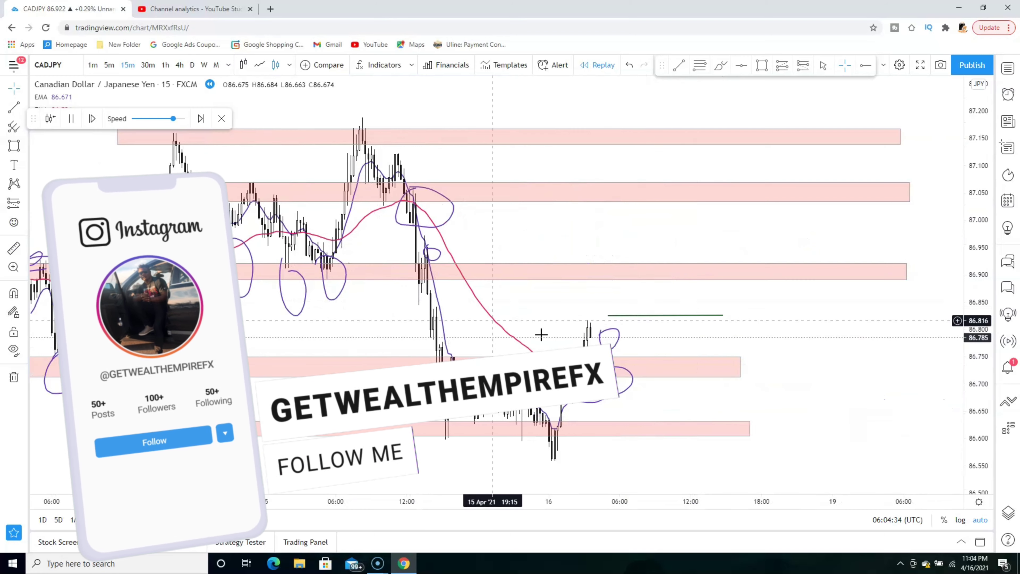
left_click(71, 118)
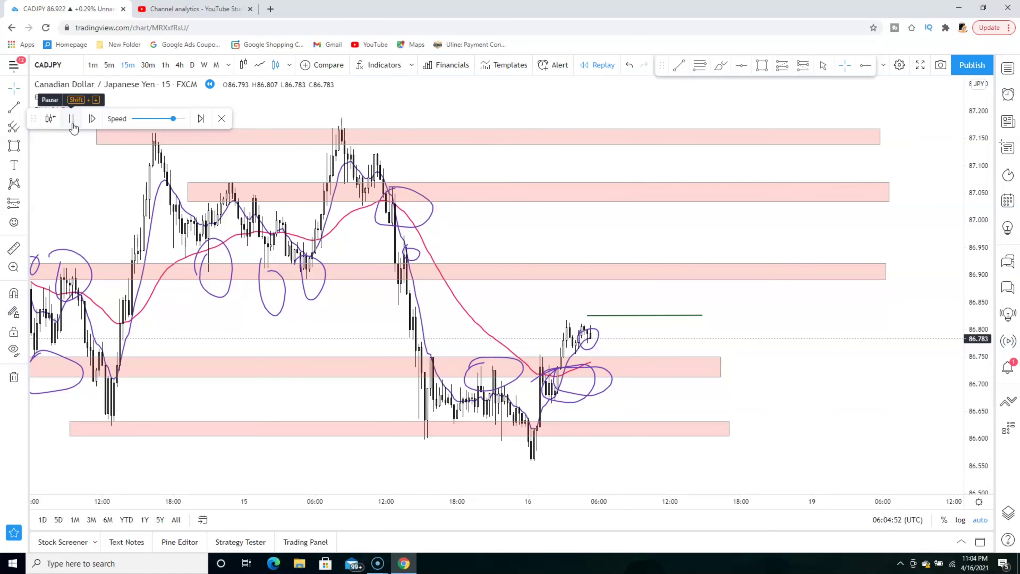
left_click(73, 125)
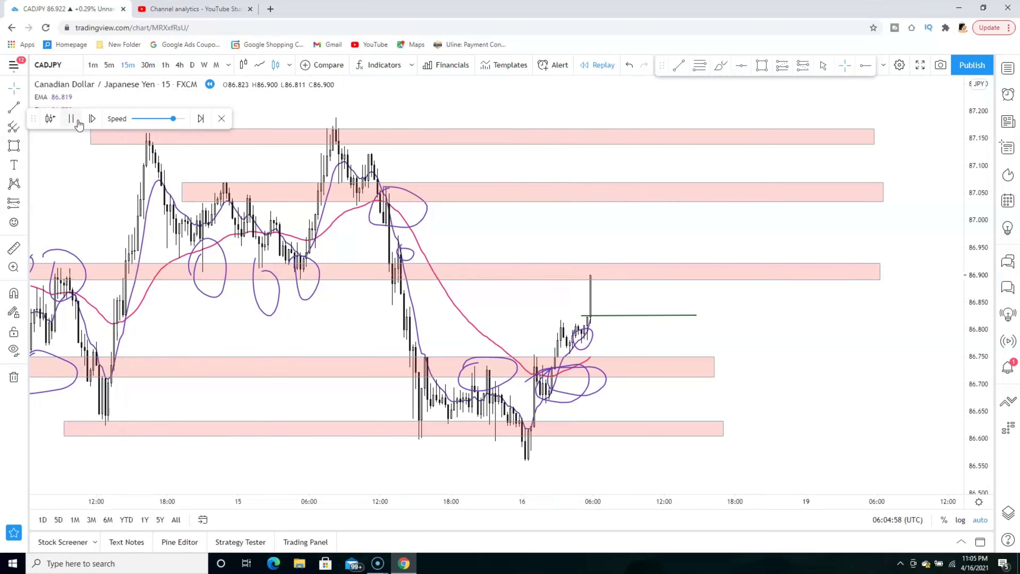
left_click(79, 123)
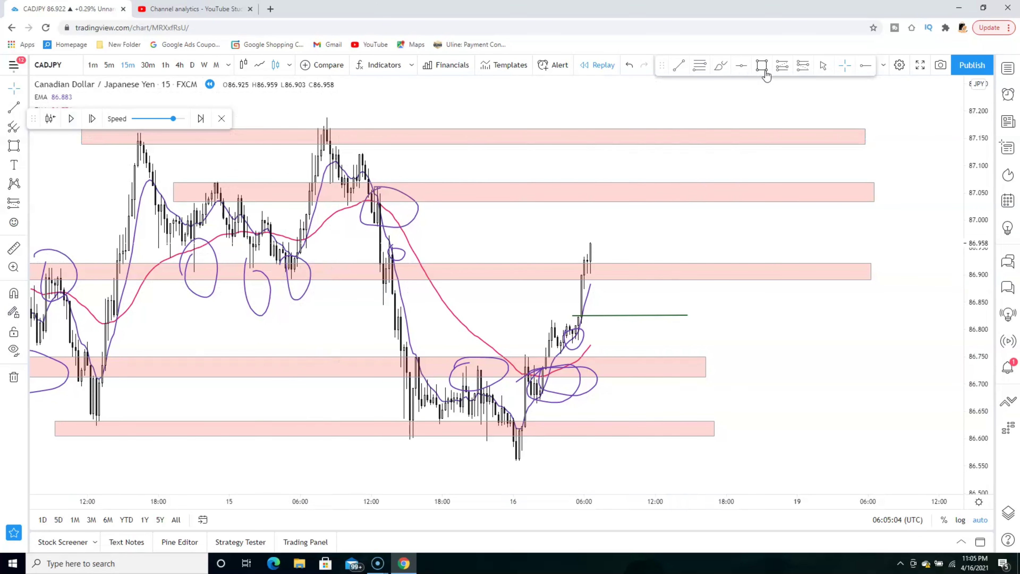
- Place a short position and move its entry to 86.824 on the green line at 16 Apr 06:15
left_click(804, 69)
left_click(529, 328)
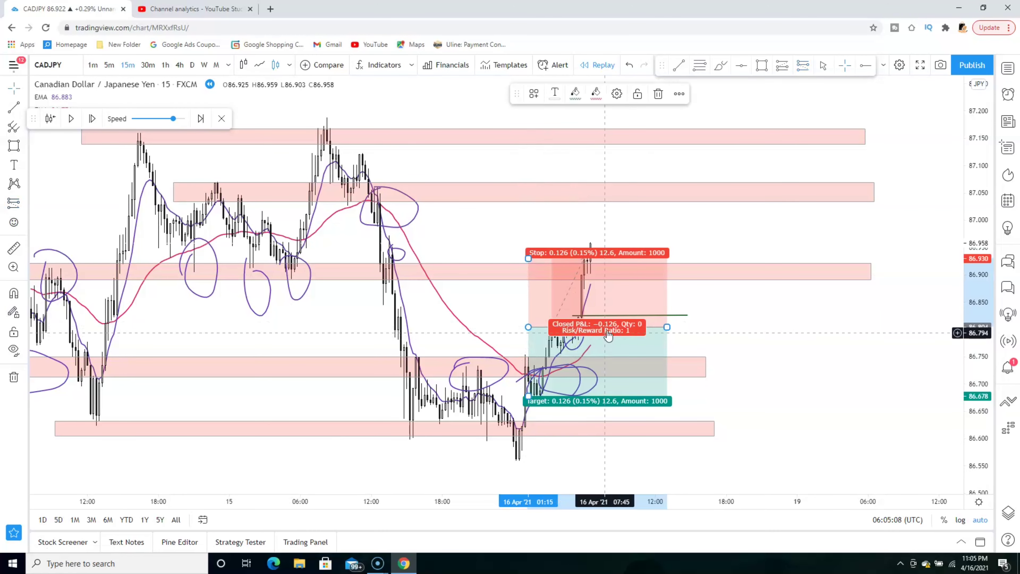
mouse_move(607, 335)
left_mouse_down()
mouse_move(697, 321)
mouse_move(654, 319)
mouse_move(666, 319)
left_mouse_up()
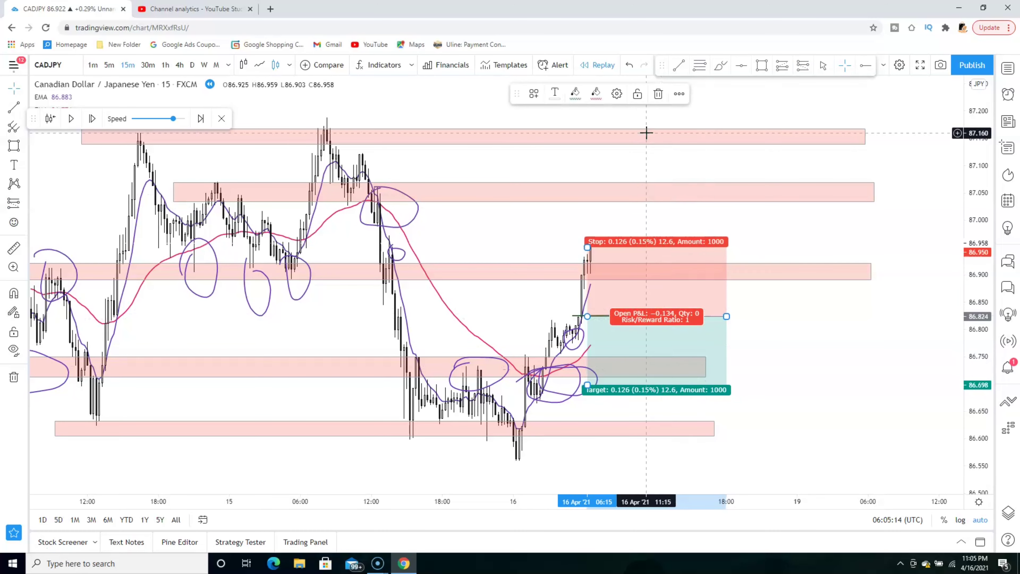
- Replace the short position with a long position entered at 86.824 on the green line, starting at 16 Apr 06:45
left_click(658, 94)
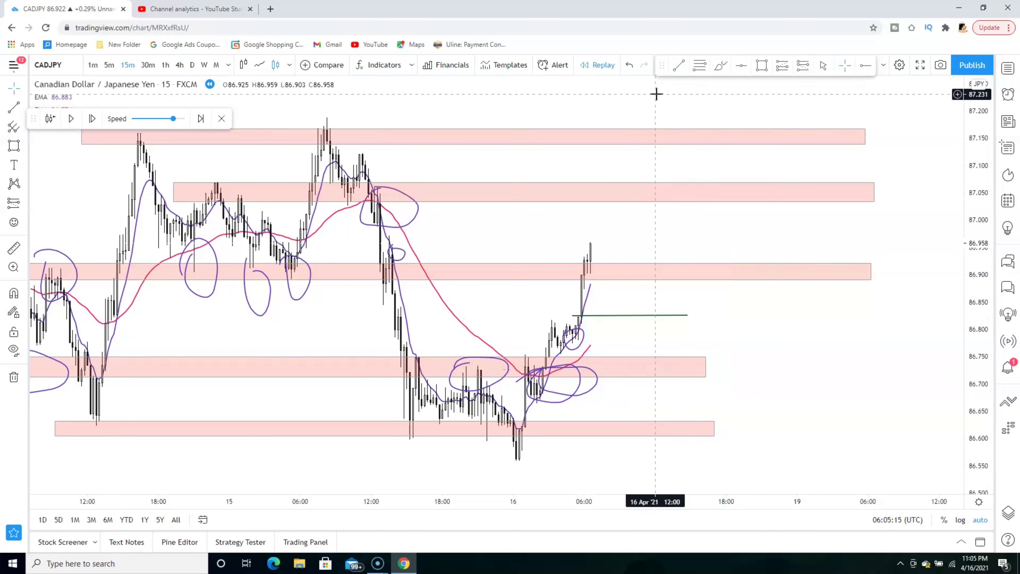
left_click(782, 70)
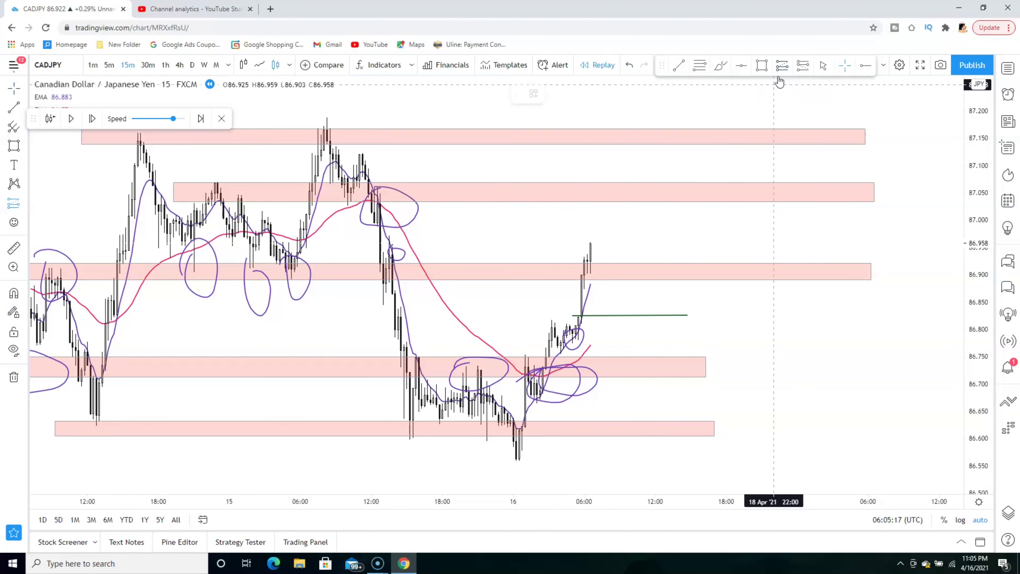
left_click(619, 312)
left_click_drag(679, 316, 653, 311)
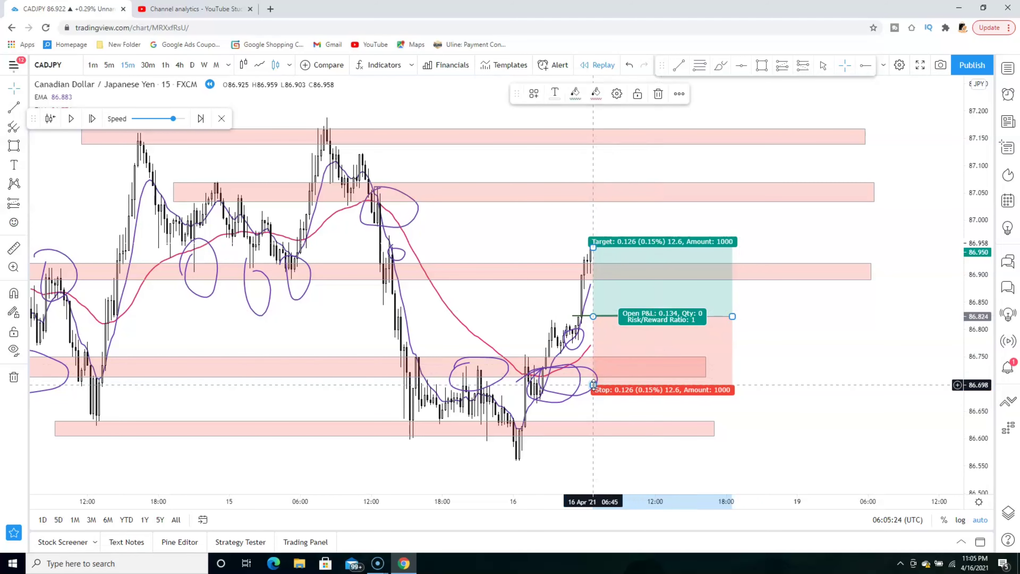
- Set the long position's stop to 86.708 below the entry and its target to 87.049 inside the upper resistance zone
left_click_drag(594, 384, 594, 377)
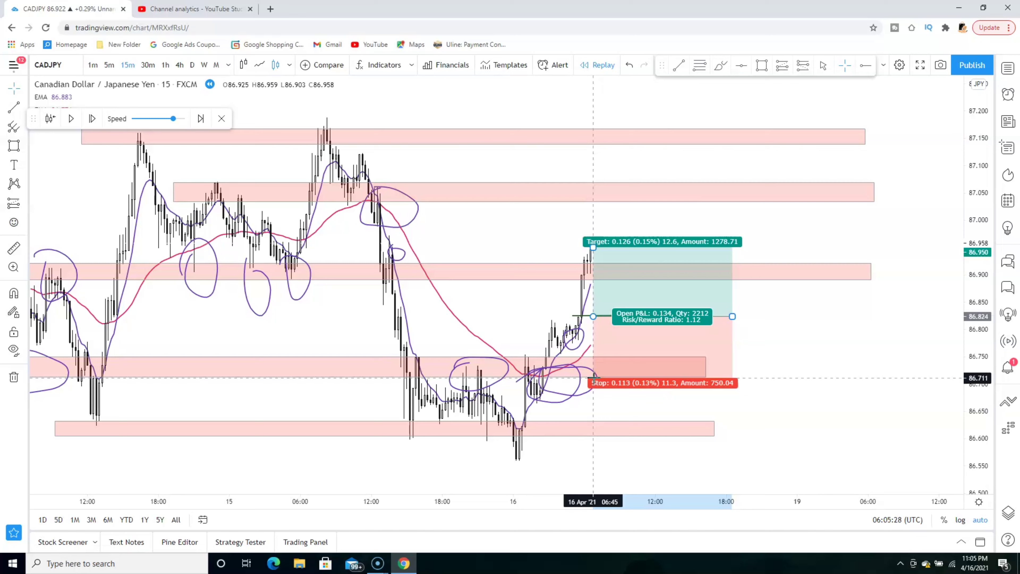
left_click_drag(594, 378, 594, 380)
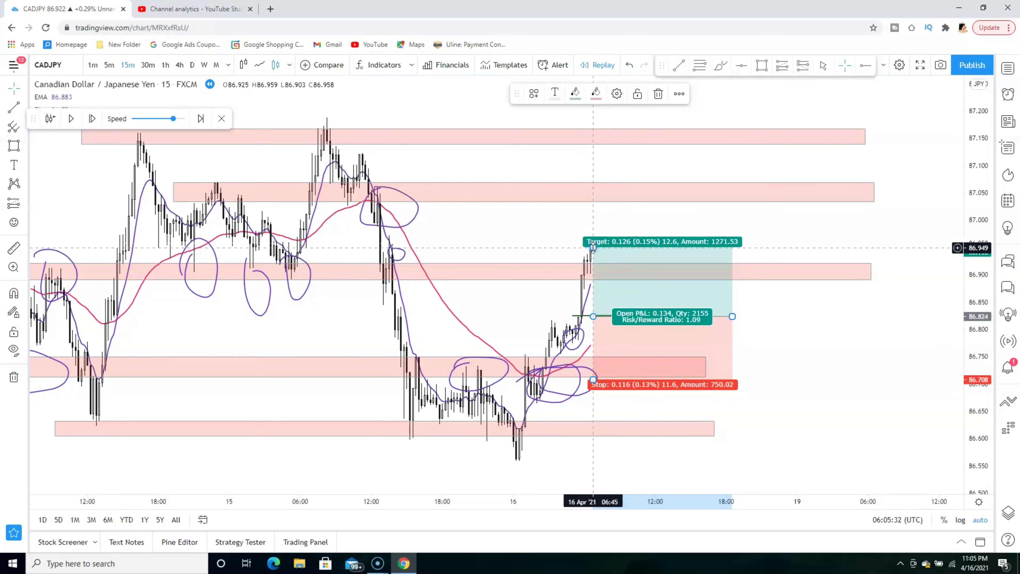
left_click_drag(593, 247, 597, 261)
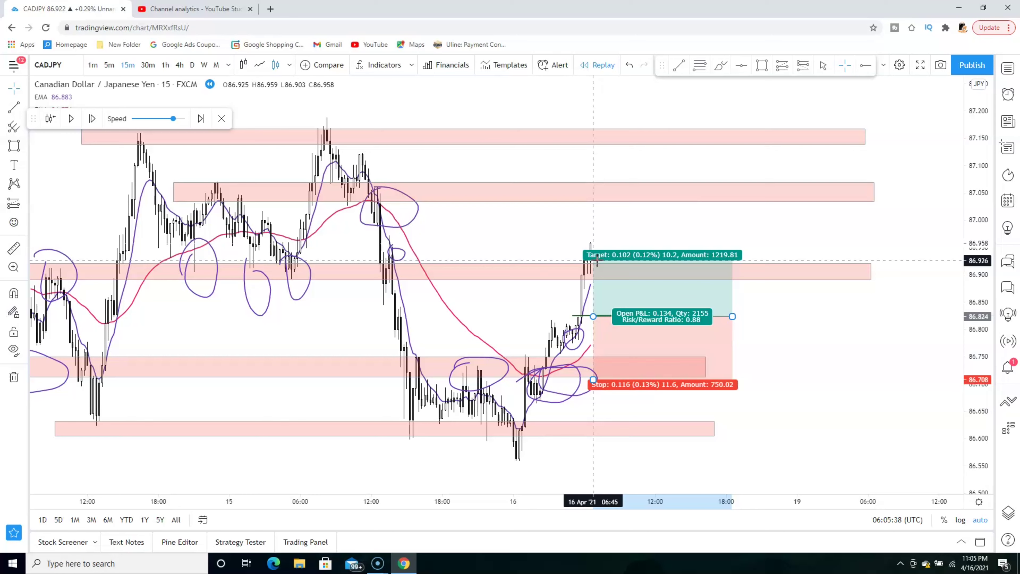
left_click_drag(598, 260, 615, 192)
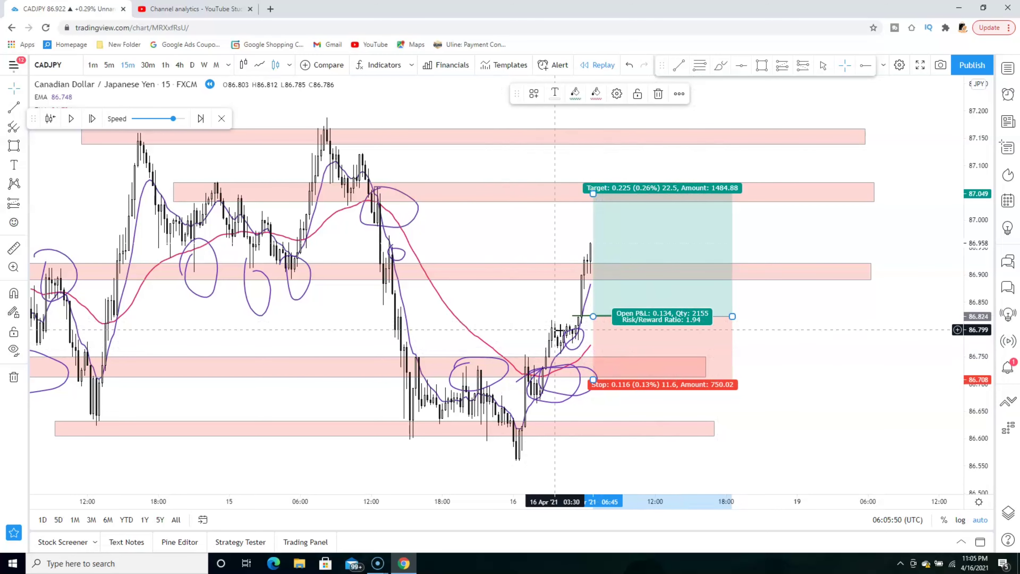
- Play the bar replay until price rises past the long position's 87.049 target, and pause it there
left_click(70, 118)
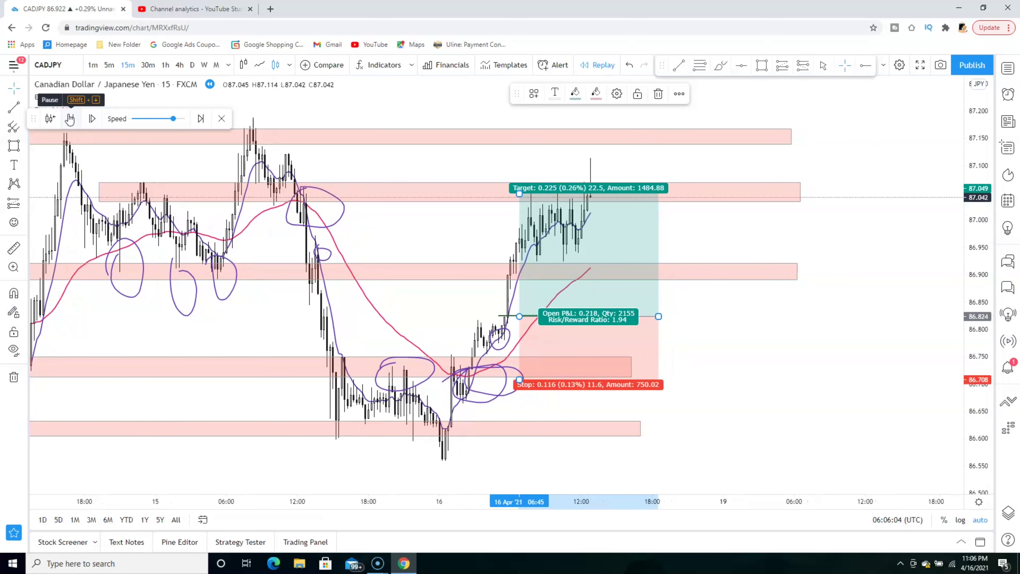
left_click(70, 119)
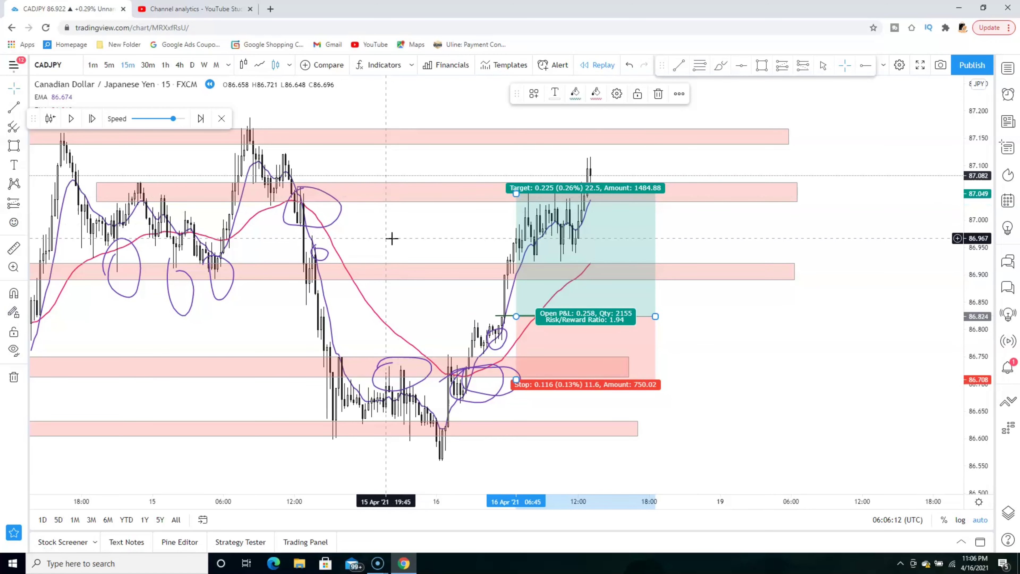
left_click_drag(441, 239, 528, 239)
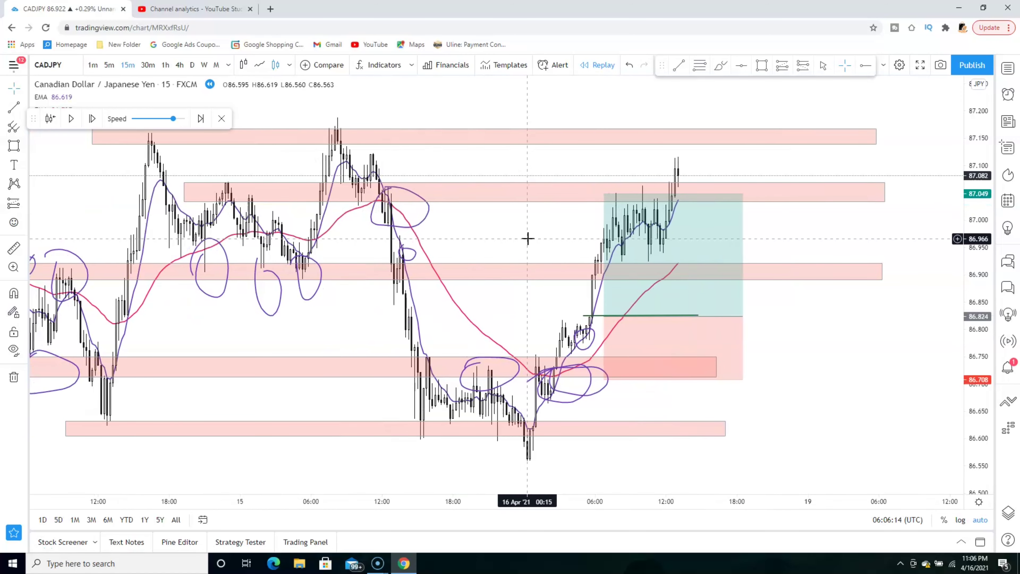